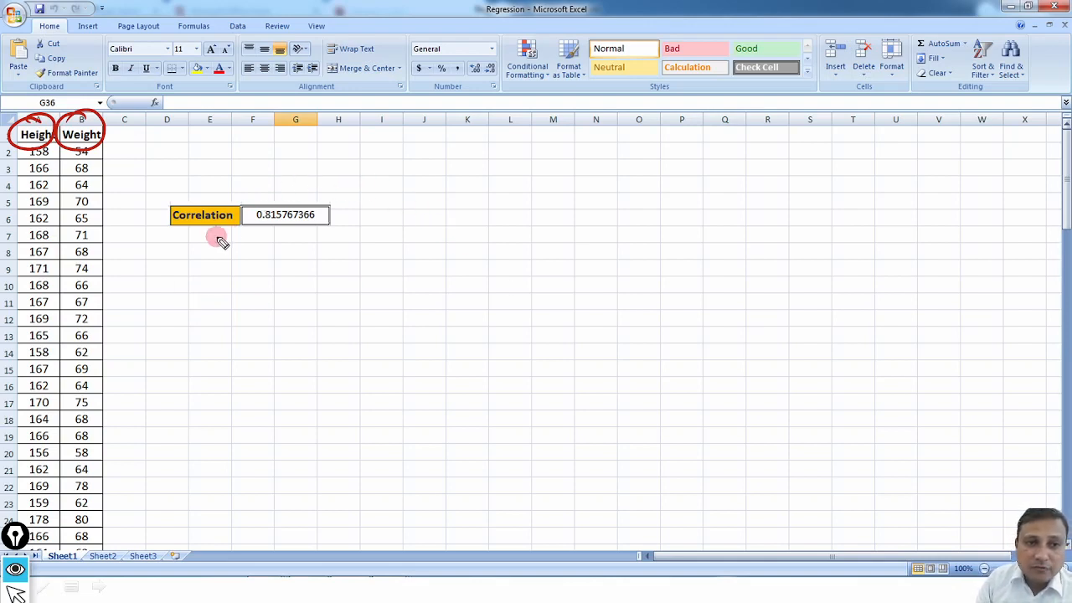
# Annotate the correlation result with a tick under its label and a red circle around the value, and clear the ink.
pyautogui.moveTo(214, 240); pyautogui.dragTo(236, 233)
pyautogui.moveTo(275, 195)
pyautogui.mouseDown()
pyautogui.moveTo(245, 224)
pyautogui.moveTo(332, 210)
pyautogui.moveTo(256, 194)
pyautogui.mouseUp()
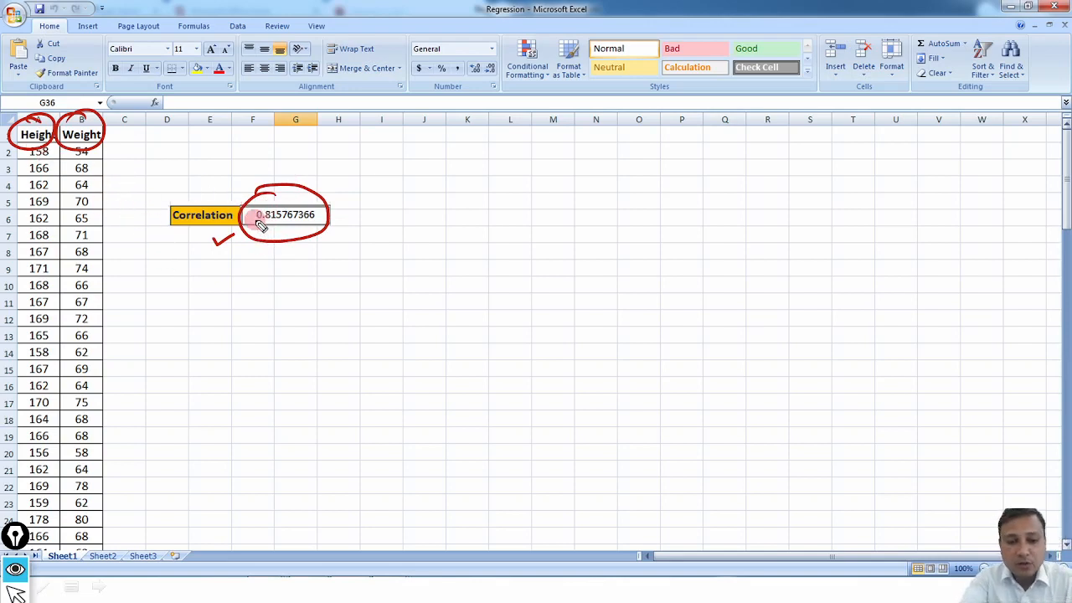
pyautogui.press('Escape')
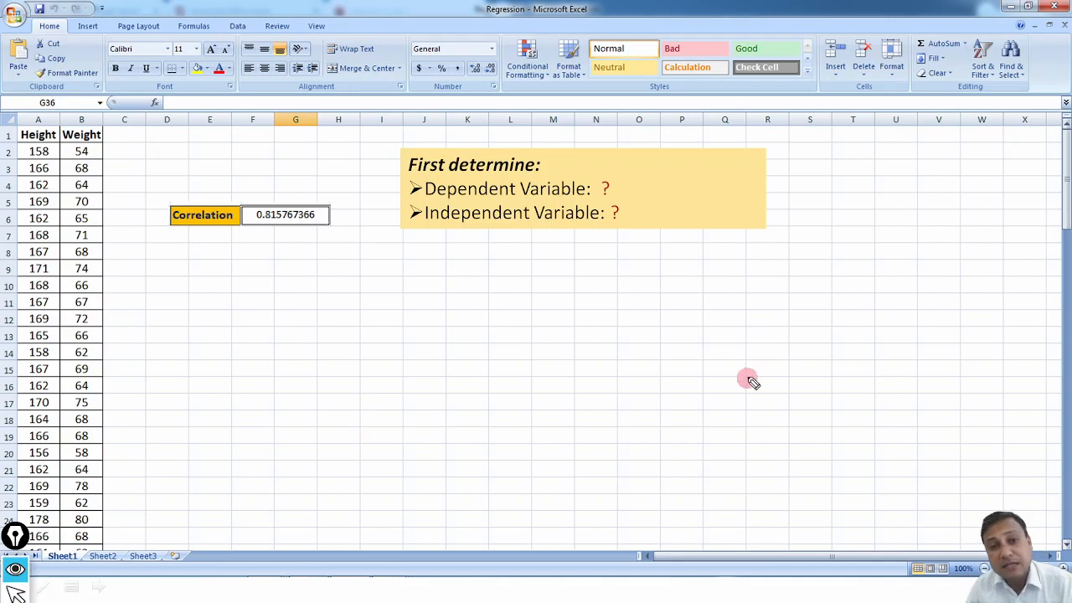
# Tick the dependent and independent variable lines, circle the Height and Weight headers in red, and erase the ink.
pyautogui.moveTo(382, 179); pyautogui.dragTo(410, 172)
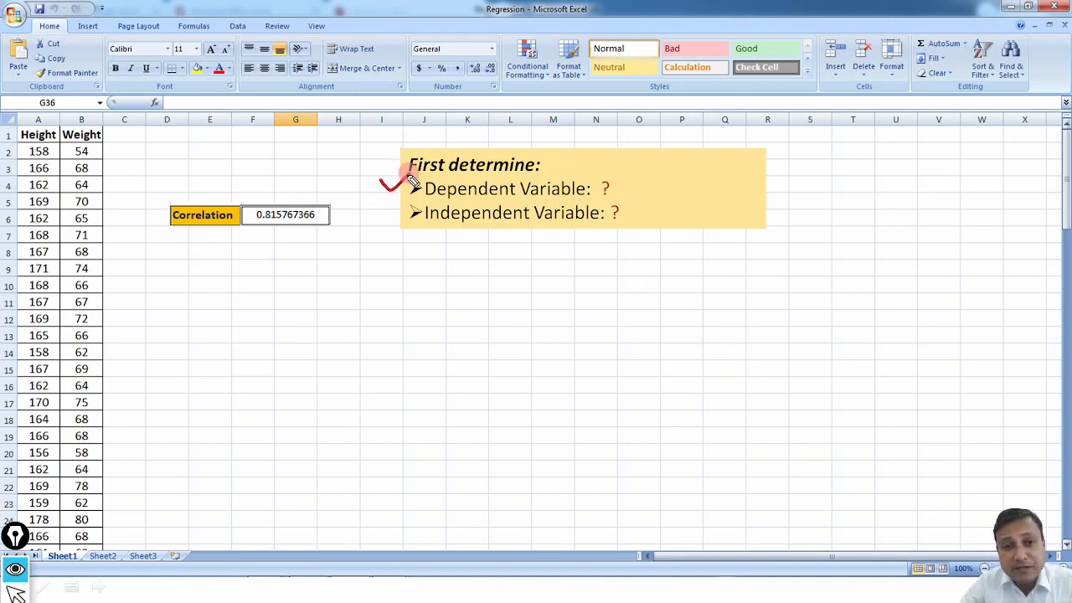
pyautogui.moveTo(390, 223); pyautogui.dragTo(415, 213)
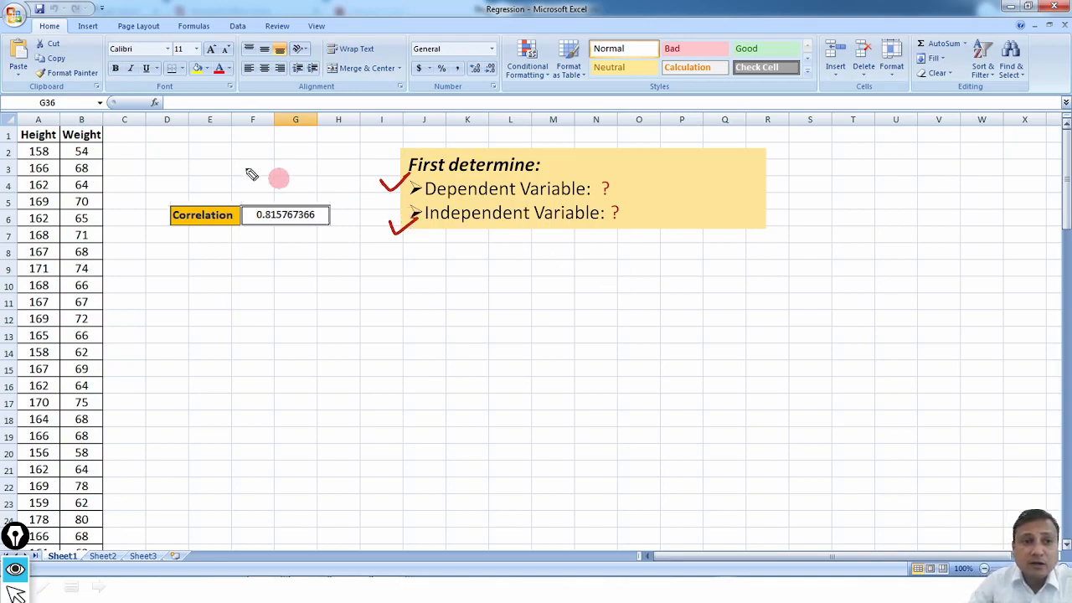
pyautogui.moveTo(34, 124)
pyautogui.mouseDown()
pyautogui.moveTo(92, 116)
pyautogui.moveTo(67, 144)
pyautogui.moveTo(86, 134)
pyautogui.mouseUp()
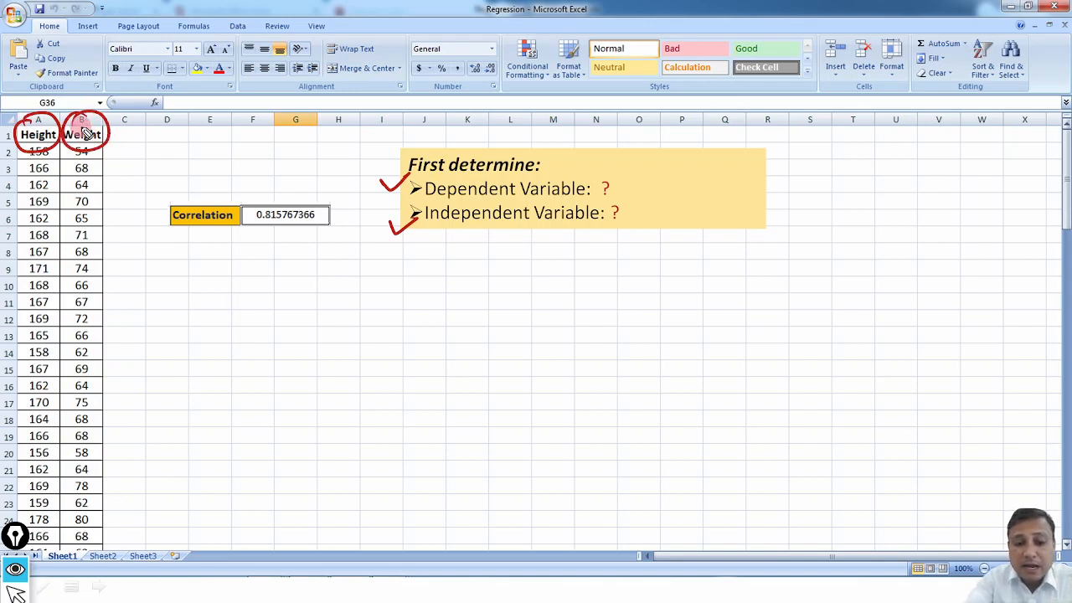
pyautogui.press('e')
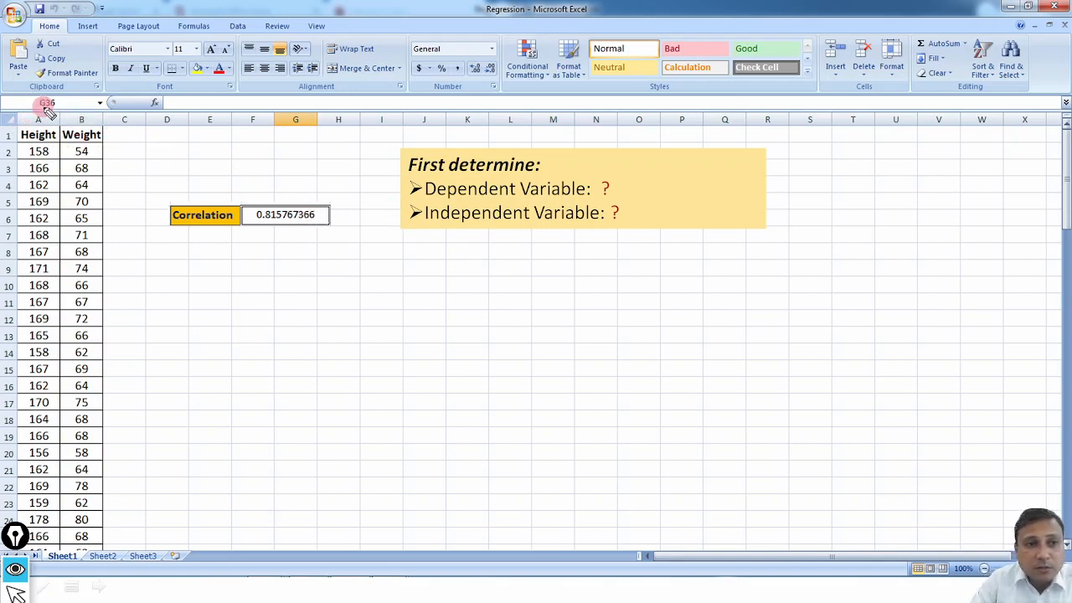
# Draw a curved arrow from Height to Weight and another back from Weight to Height, and clear both.
pyautogui.moveTo(30, 114)
pyautogui.mouseDown()
pyautogui.moveTo(34, 93)
pyautogui.moveTo(90, 106)
pyautogui.mouseUp()
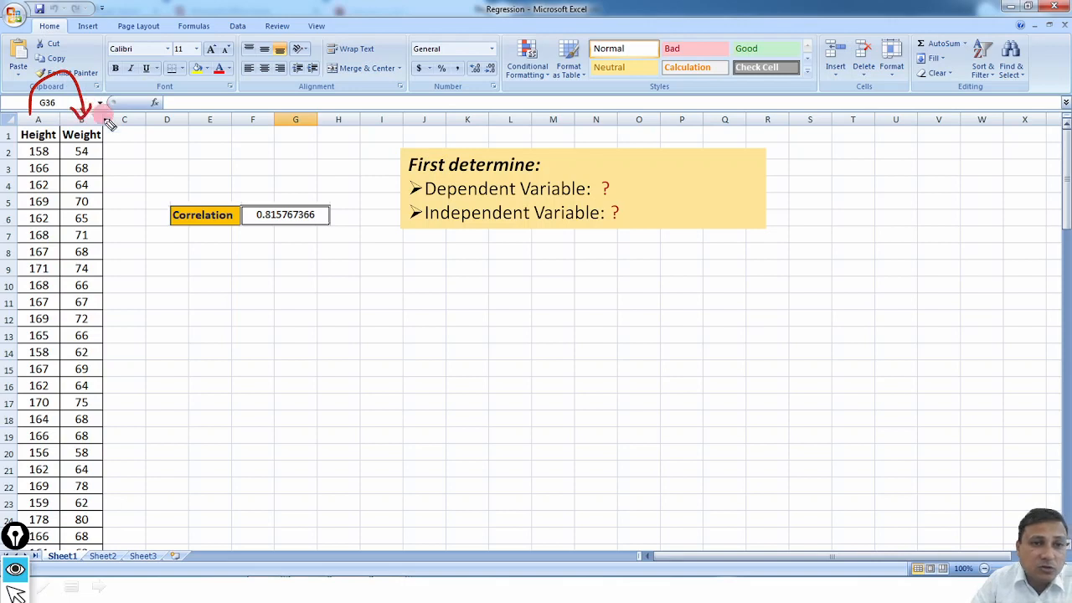
pyautogui.moveTo(84, 145)
pyautogui.mouseDown()
pyautogui.moveTo(83, 188)
pyautogui.moveTo(46, 211)
pyautogui.moveTo(32, 166)
pyautogui.moveTo(42, 152)
pyautogui.mouseUp()
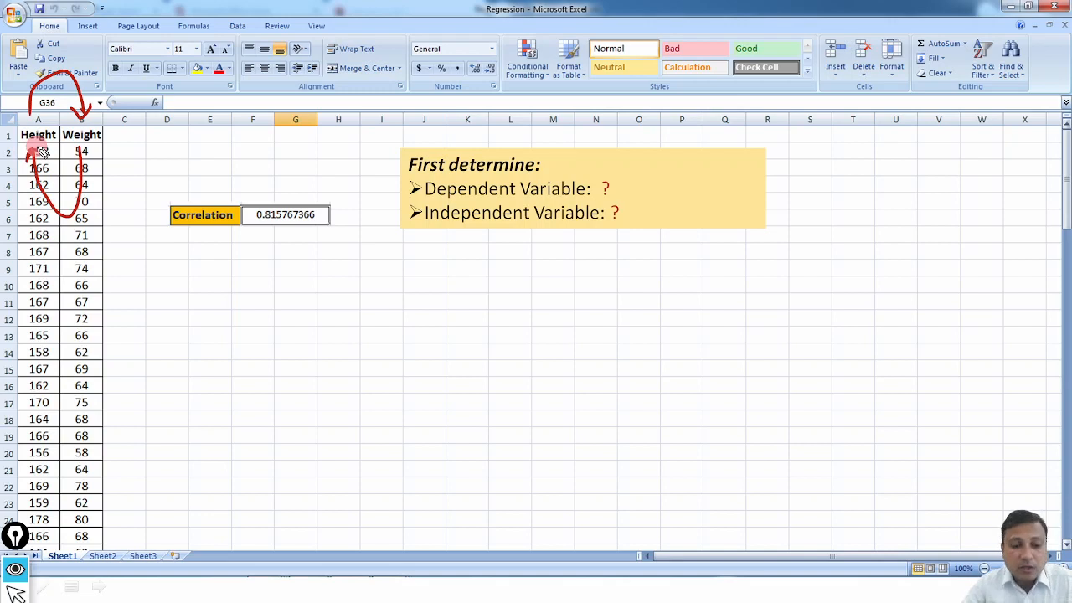
pyautogui.press('Escape')
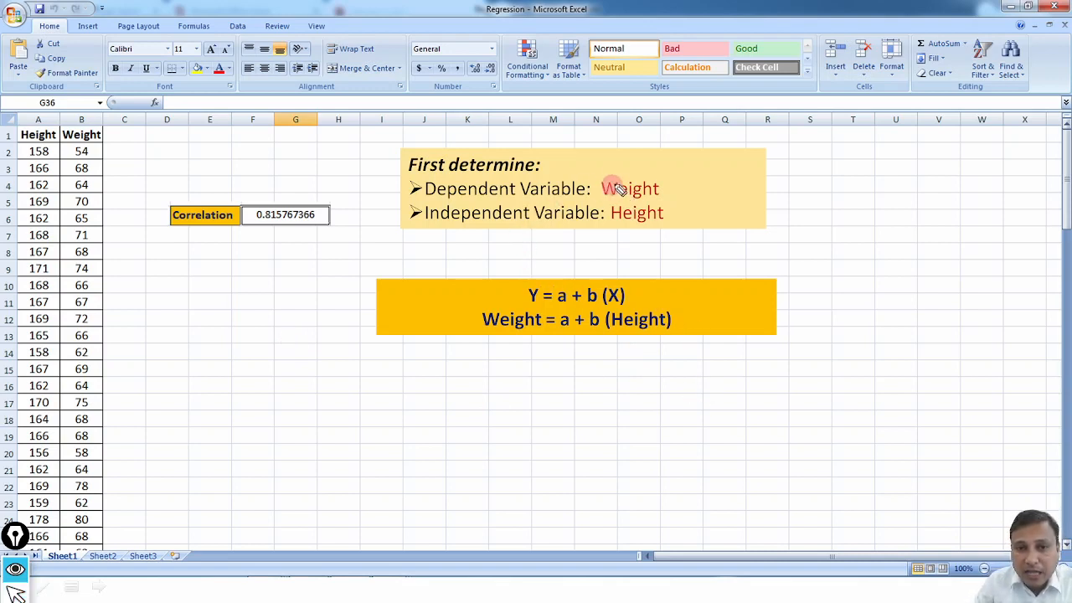
# Underline Weight and Height in the variable box and draw arrows to Dependent and Independent.
pyautogui.moveTo(600, 198)
pyautogui.mouseDown()
pyautogui.moveTo(659, 198)
pyautogui.moveTo(619, 167)
pyautogui.moveTo(531, 162)
pyautogui.moveTo(502, 174)
pyautogui.mouseUp()
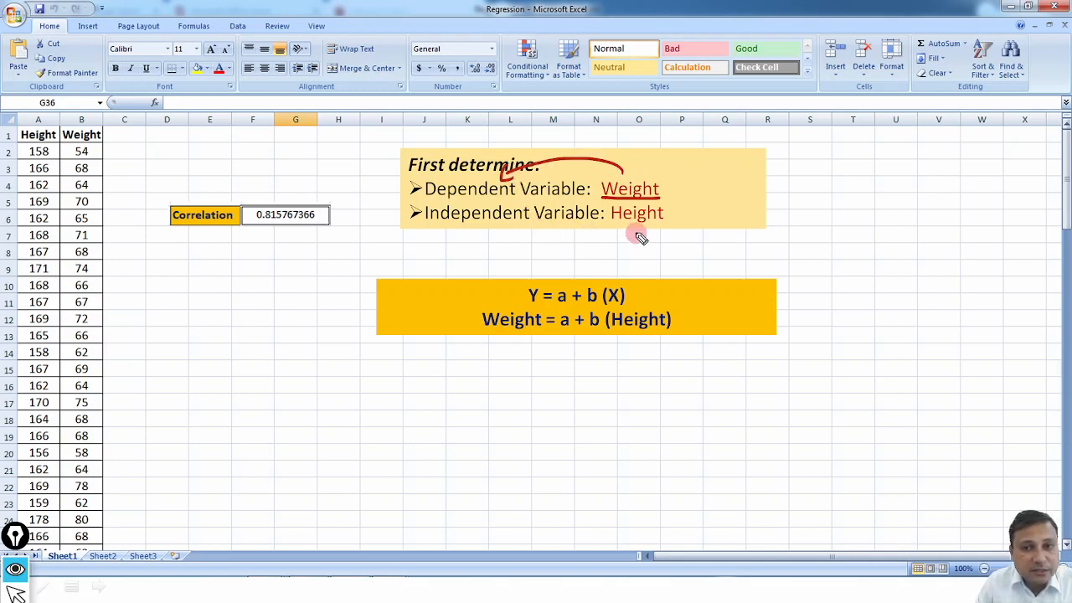
pyautogui.moveTo(651, 221)
pyautogui.mouseDown()
pyautogui.moveTo(508, 226)
pyautogui.moveTo(517, 231)
pyautogui.mouseUp()
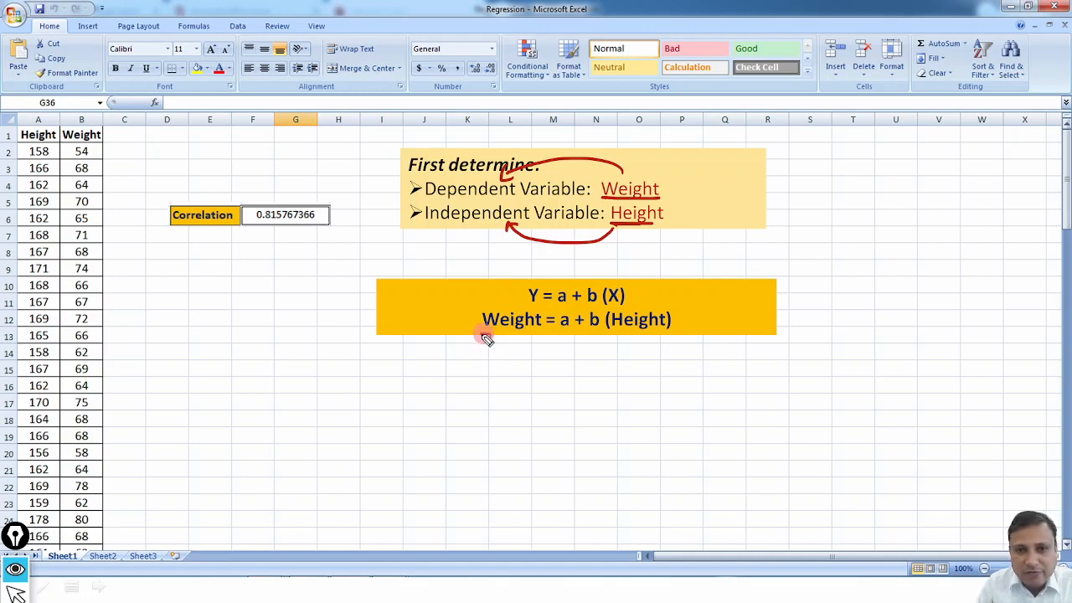
# Underline Weight and circle Y in the equation box, and handwrite underlined labels DV below Weight and IV below Height.
pyautogui.moveTo(482, 333); pyautogui.dragTo(530, 334)
pyautogui.moveTo(531, 279)
pyautogui.mouseDown()
pyautogui.moveTo(546, 292)
pyautogui.moveTo(532, 277)
pyautogui.mouseUp()
pyautogui.moveTo(488, 343)
pyautogui.mouseDown()
pyautogui.moveTo(488, 354)
pyautogui.moveTo(508, 359)
pyautogui.moveTo(520, 346)
pyautogui.mouseUp()
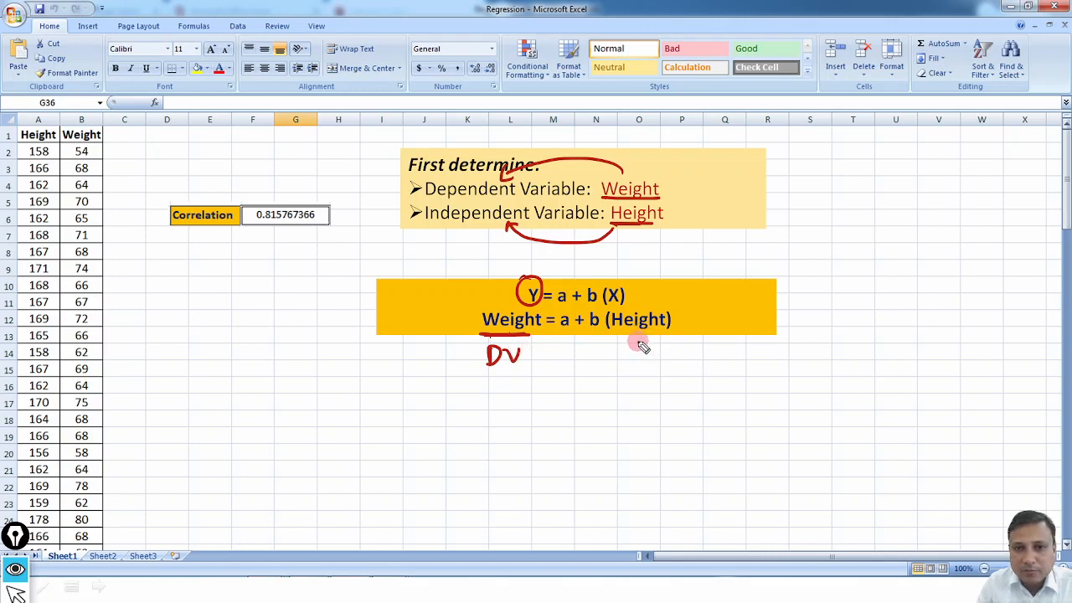
pyautogui.moveTo(639, 345)
pyautogui.mouseDown()
pyautogui.moveTo(641, 366)
pyautogui.moveTo(667, 368)
pyautogui.mouseUp()
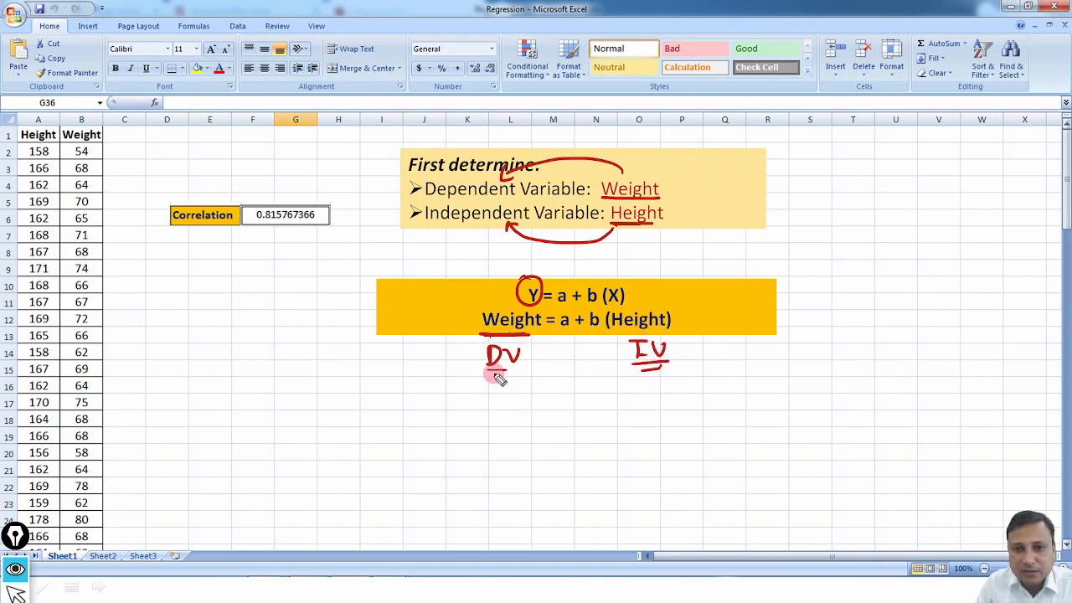
pyautogui.moveTo(495, 374); pyautogui.dragTo(518, 375)
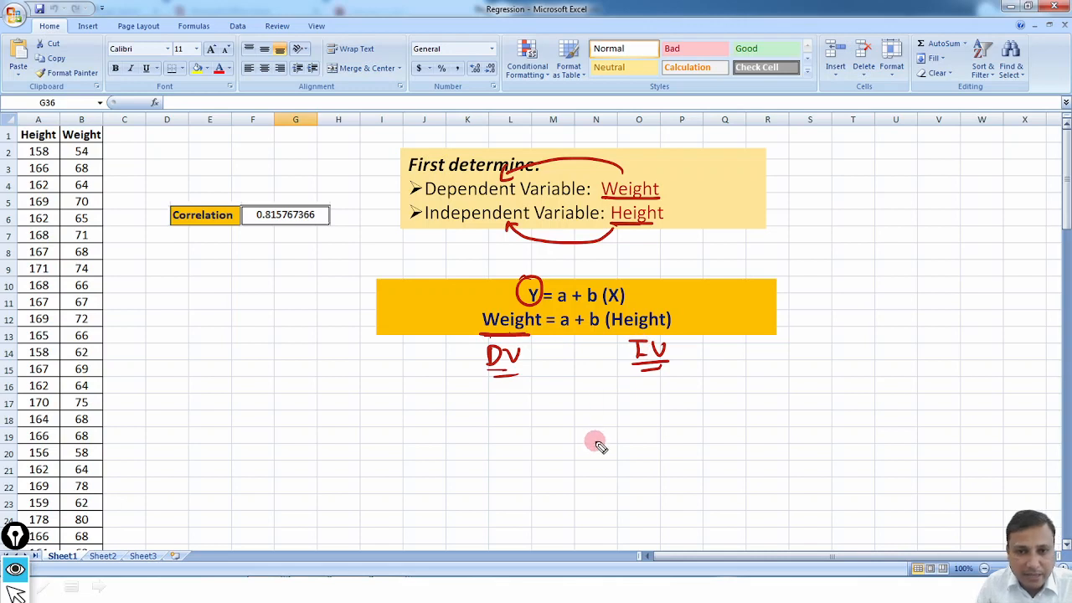
# Circle the a + b terms of the Weight equation, draw arrows down from them, and clear all ink.
pyautogui.moveTo(580, 304)
pyautogui.mouseDown()
pyautogui.moveTo(565, 340)
pyautogui.moveTo(584, 350)
pyautogui.moveTo(573, 365)
pyautogui.moveTo(593, 374)
pyautogui.mouseUp()
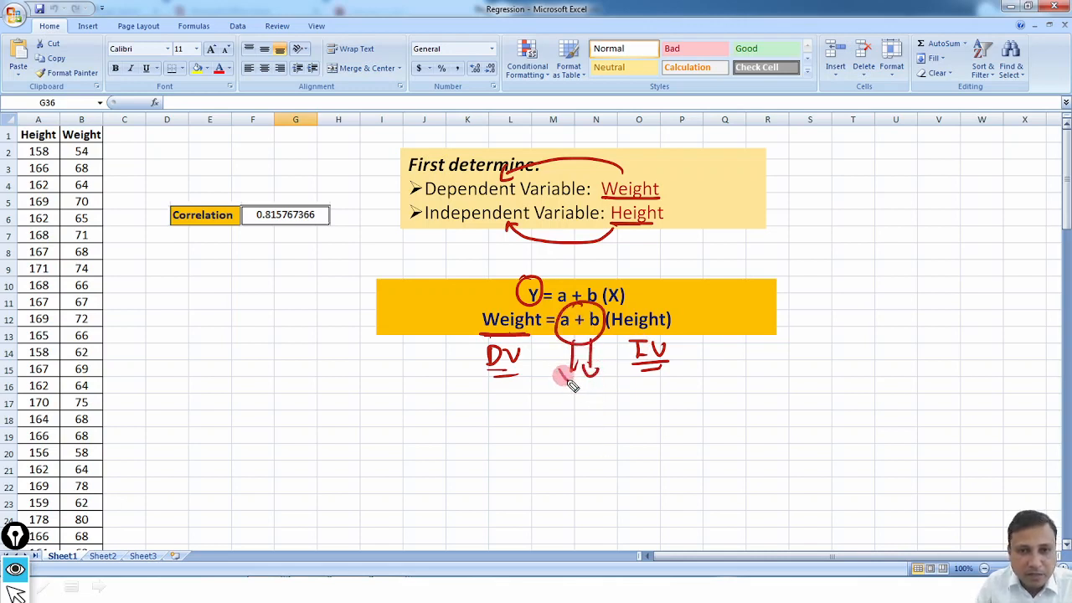
pyautogui.moveTo(603, 313)
pyautogui.mouseDown()
pyautogui.moveTo(591, 310)
pyautogui.moveTo(591, 333)
pyautogui.mouseUp()
pyautogui.hotkey('ctrl', 'shift', 'c')
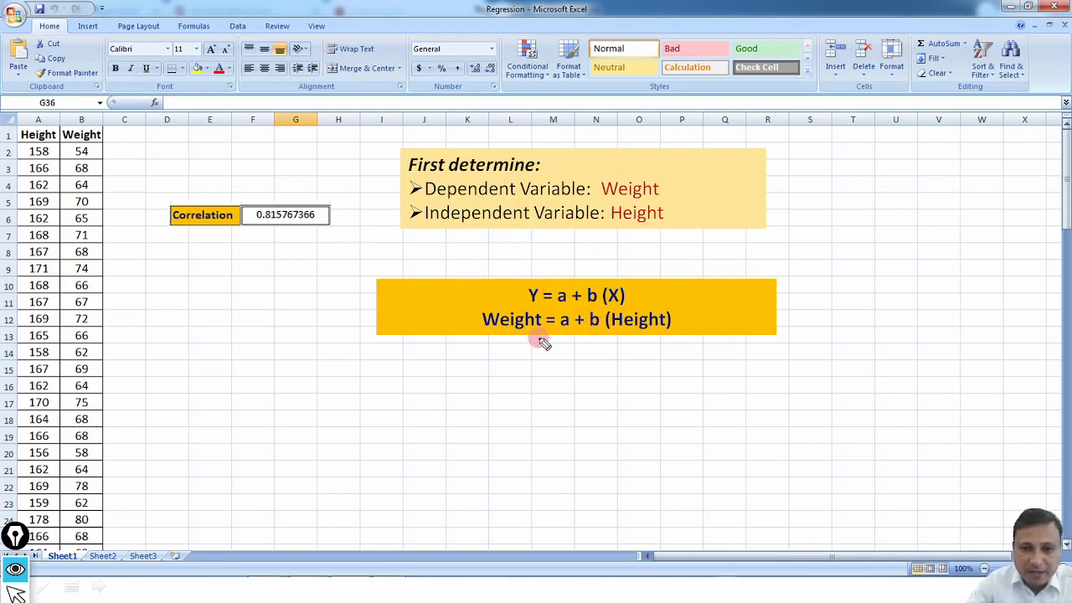
# Draw an arrow down from coefficient b, handwrite "1 cm" below Height in the equation, and clear the ink.
pyautogui.moveTo(594, 350)
pyautogui.mouseDown()
pyautogui.moveTo(587, 343)
pyautogui.moveTo(593, 377)
pyautogui.mouseUp()
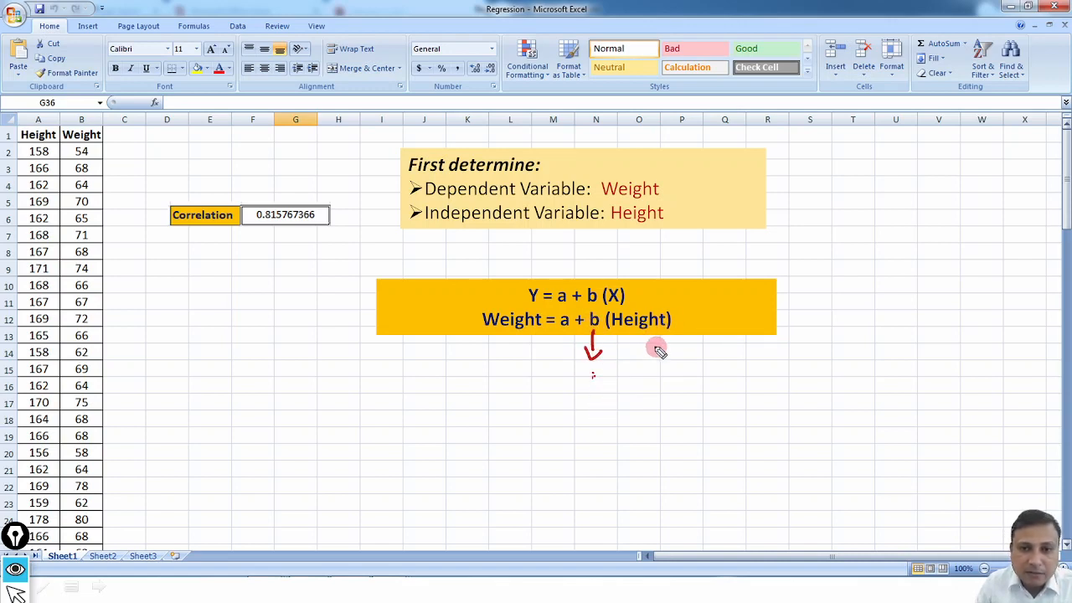
pyautogui.moveTo(641, 359)
pyautogui.mouseDown()
pyautogui.moveTo(641, 371)
pyautogui.moveTo(687, 376)
pyautogui.mouseUp()
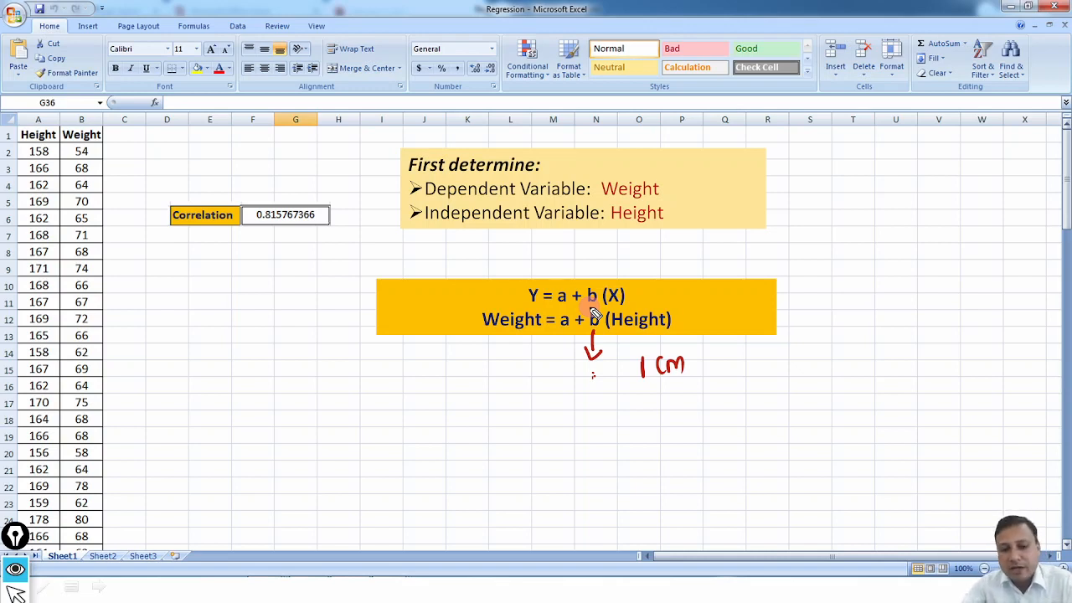
pyautogui.hotkey('ctrl', 'shift', 'c')
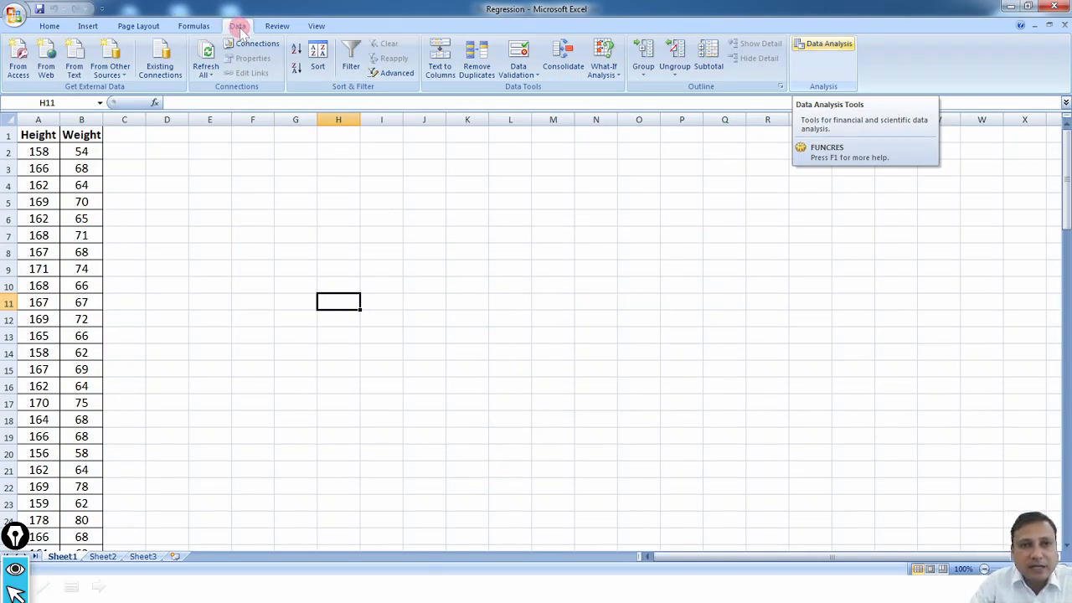
# Open the Regression tool from the Data Analysis tools.
pyautogui.click(836, 45)
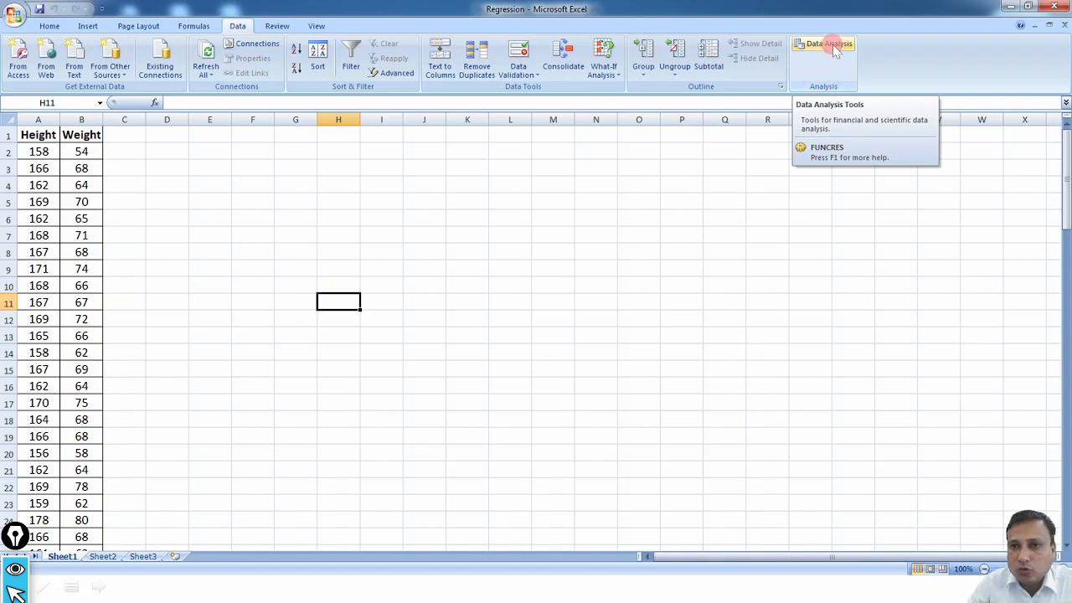
pyautogui.click(835, 46)
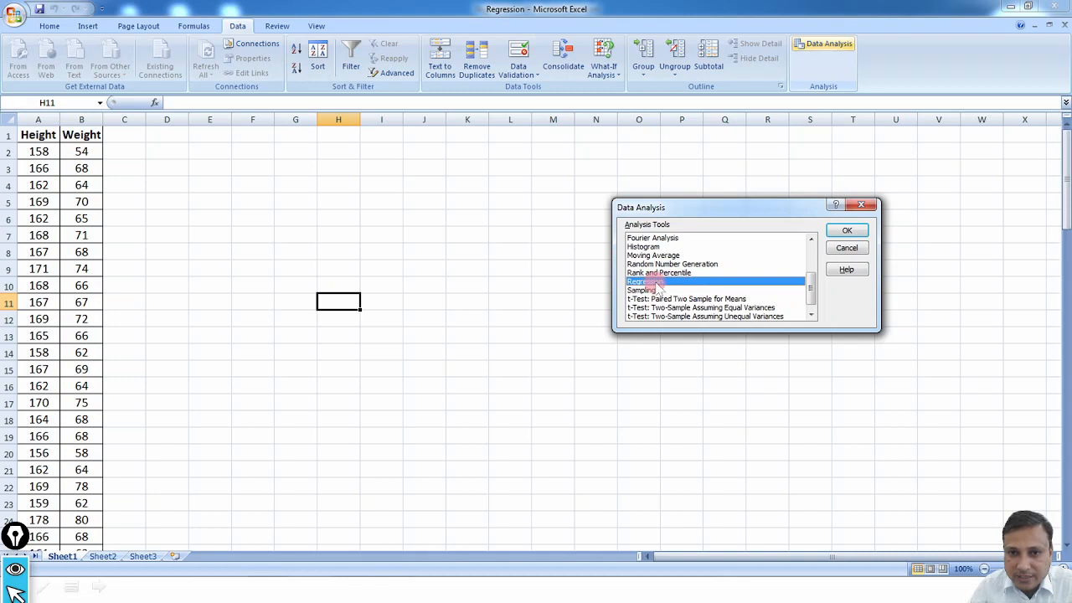
pyautogui.click(847, 234)
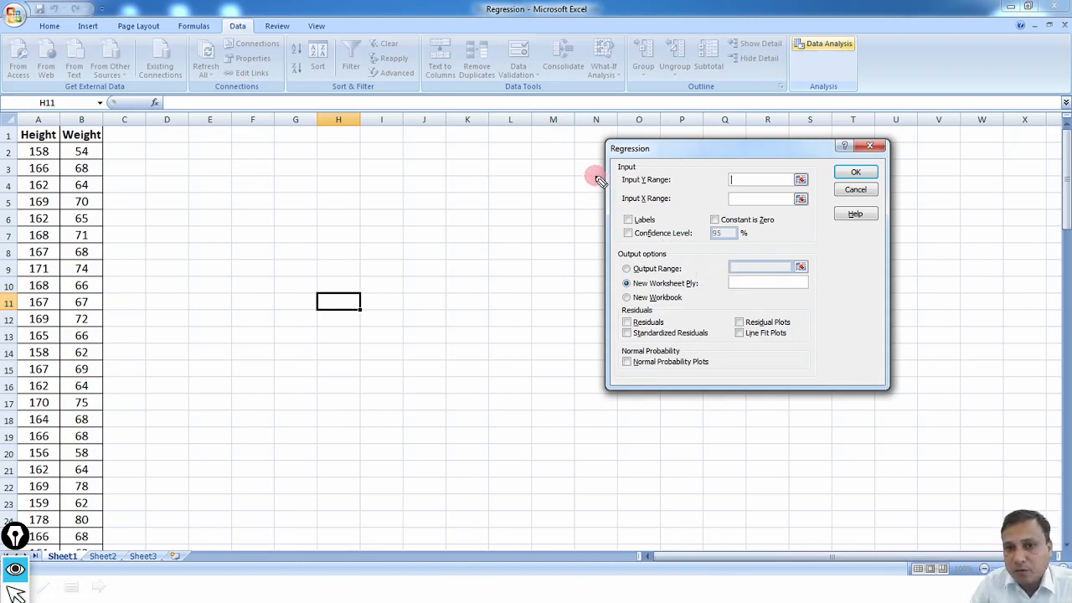
# Tick and underline the Input Y Range and Input X Range labels, and handwrite the equation Y = a + b(x) beside the dialog.
pyautogui.moveTo(593, 177)
pyautogui.mouseDown()
pyautogui.moveTo(613, 171)
pyautogui.moveTo(674, 188)
pyautogui.mouseUp()
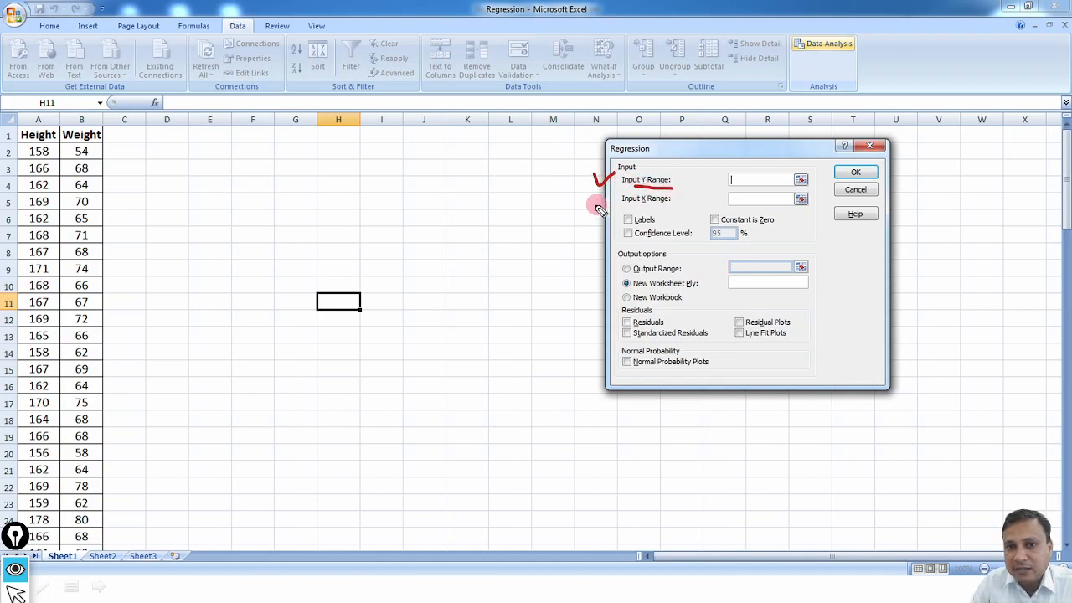
pyautogui.moveTo(593, 199); pyautogui.dragTo(673, 205)
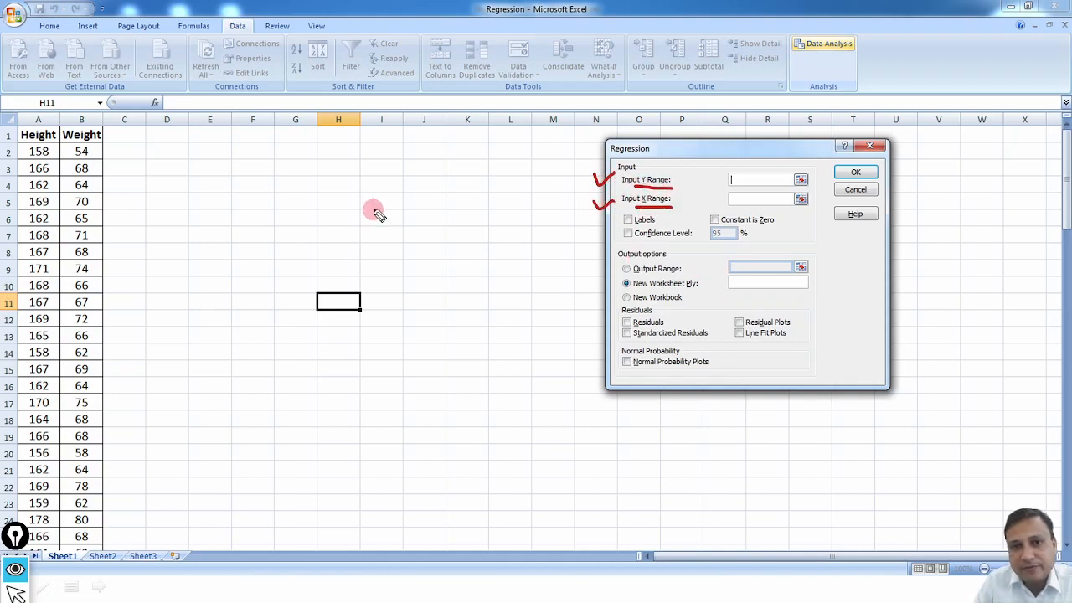
pyautogui.moveTo(363, 202); pyautogui.dragTo(374, 216)
pyautogui.moveTo(386, 200)
pyautogui.mouseDown()
pyautogui.moveTo(376, 231)
pyautogui.moveTo(416, 206)
pyautogui.mouseUp()
pyautogui.moveTo(404, 220); pyautogui.dragTo(490, 194)
pyautogui.moveTo(483, 184)
pyautogui.mouseDown()
pyautogui.moveTo(480, 207)
pyautogui.moveTo(505, 200)
pyautogui.mouseUp()
pyautogui.moveTo(534, 166)
pyautogui.mouseDown()
pyautogui.moveTo(530, 196)
pyautogui.moveTo(553, 191)
pyautogui.mouseUp()
pyautogui.moveTo(555, 170)
pyautogui.mouseDown()
pyautogui.moveTo(539, 191)
pyautogui.moveTo(566, 191)
pyautogui.mouseUp()
pyautogui.moveTo(568, 194); pyautogui.dragTo(525, 214)
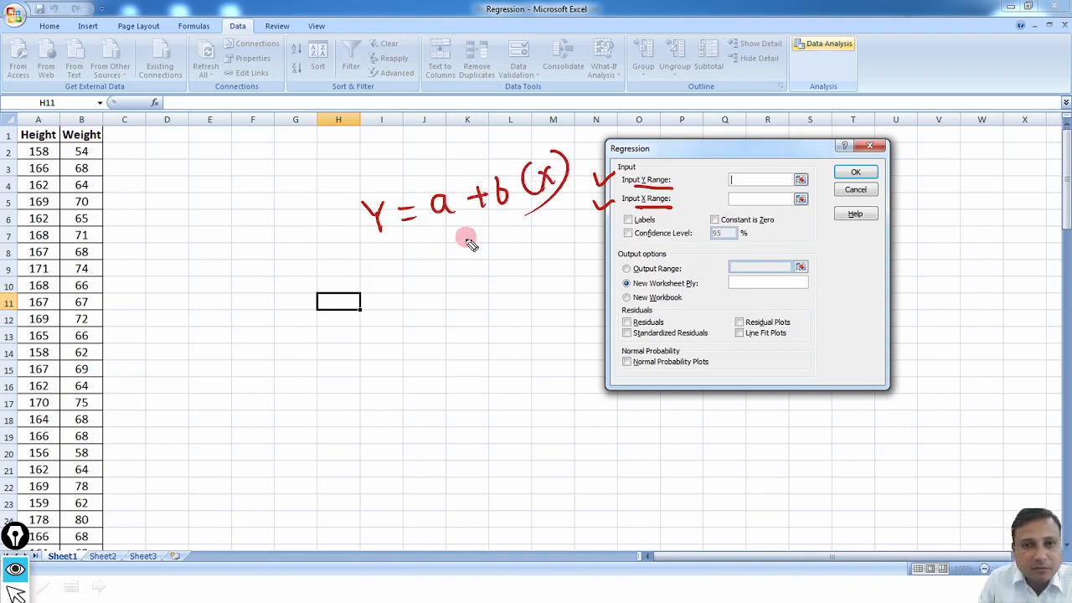
# Circle Y and (x) in the handwritten equation and add a tick above each.
pyautogui.moveTo(366, 187)
pyautogui.mouseDown()
pyautogui.moveTo(359, 239)
pyautogui.moveTo(369, 180)
pyautogui.mouseUp()
pyautogui.moveTo(563, 178)
pyautogui.mouseDown()
pyautogui.moveTo(546, 145)
pyautogui.moveTo(554, 209)
pyautogui.moveTo(540, 144)
pyautogui.mouseUp()
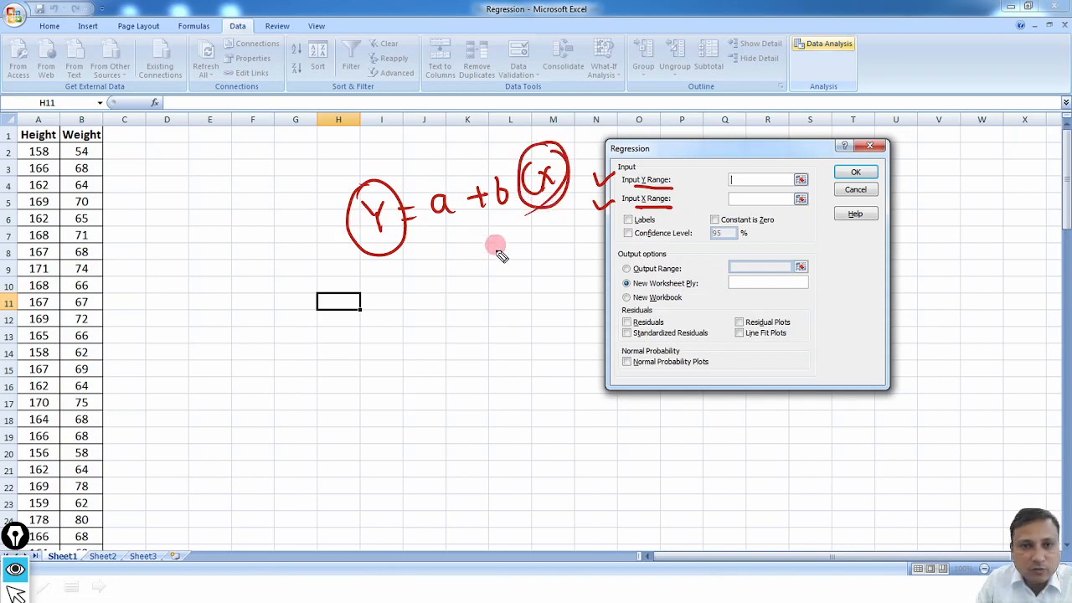
pyautogui.moveTo(372, 174); pyautogui.dragTo(384, 168)
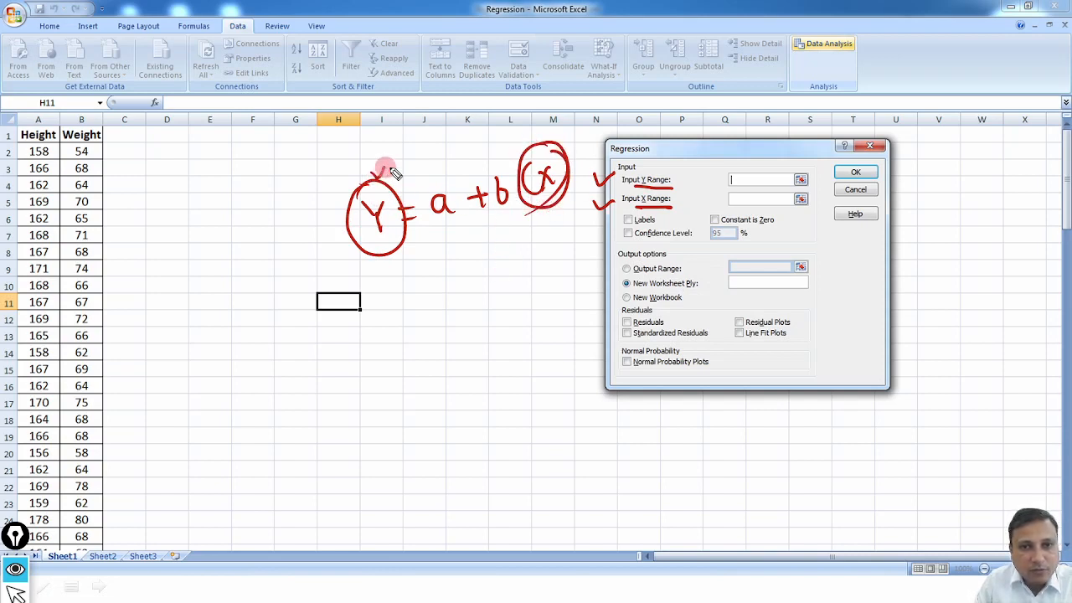
pyautogui.moveTo(544, 134); pyautogui.dragTo(556, 127)
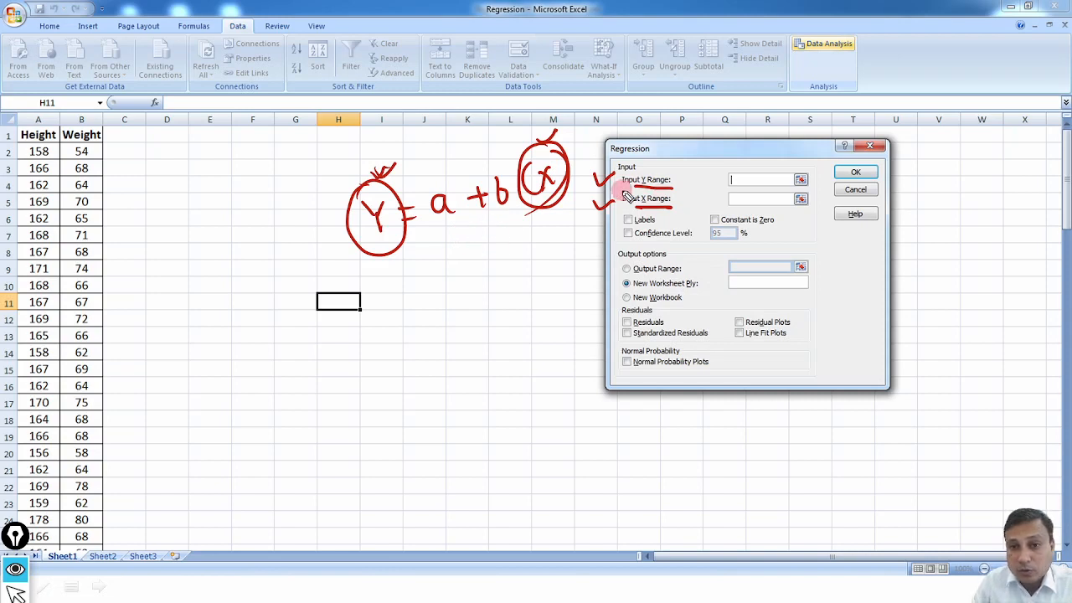
# Circle the Y range selector and the Input X Range label, and draw downward arrows along the Weight and Height data.
pyautogui.moveTo(821, 186)
pyautogui.mouseDown()
pyautogui.moveTo(791, 164)
pyautogui.moveTo(786, 177)
pyautogui.mouseUp()
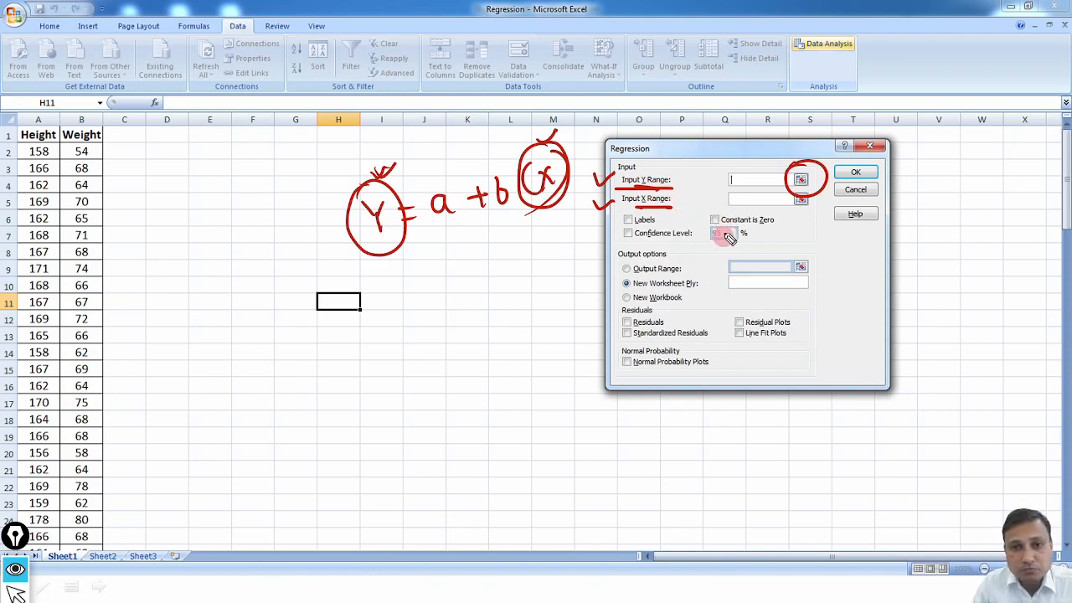
pyautogui.moveTo(98, 148)
pyautogui.mouseDown()
pyautogui.moveTo(99, 247)
pyautogui.moveTo(104, 266)
pyautogui.moveTo(116, 258)
pyautogui.mouseUp()
pyautogui.moveTo(670, 189)
pyautogui.mouseDown()
pyautogui.moveTo(657, 224)
pyautogui.moveTo(676, 194)
pyautogui.mouseUp()
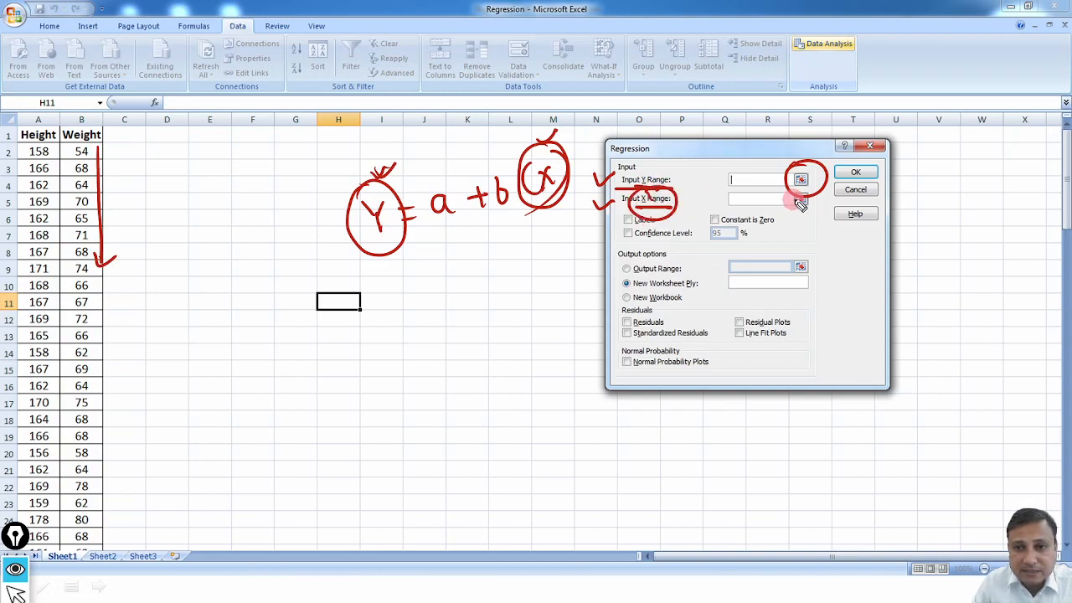
pyautogui.moveTo(21, 146)
pyautogui.mouseDown()
pyautogui.moveTo(20, 251)
pyautogui.moveTo(32, 243)
pyautogui.mouseUp()
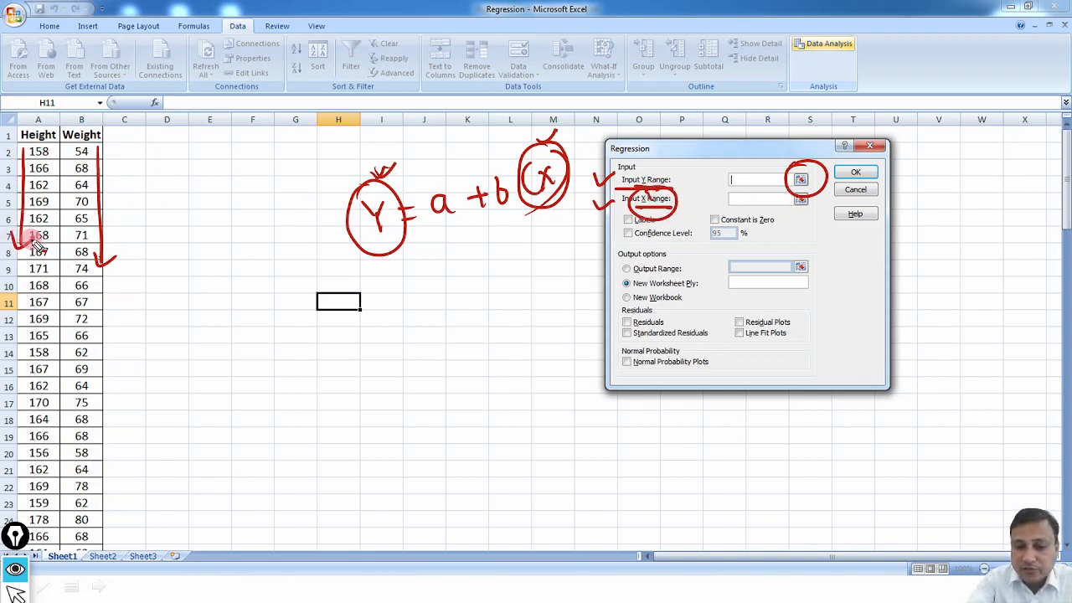
# Run the regression with Y range $B$2:$B$51, X range $A$2:$A$51 and output range $E$2:$J$16.
pyautogui.press('e')
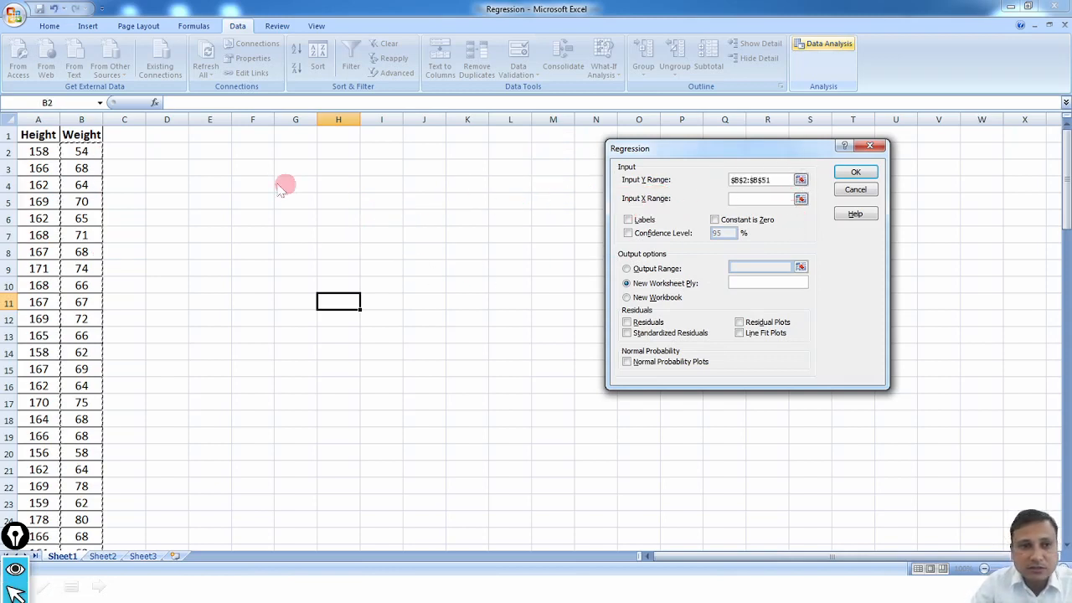
pyautogui.click(801, 199)
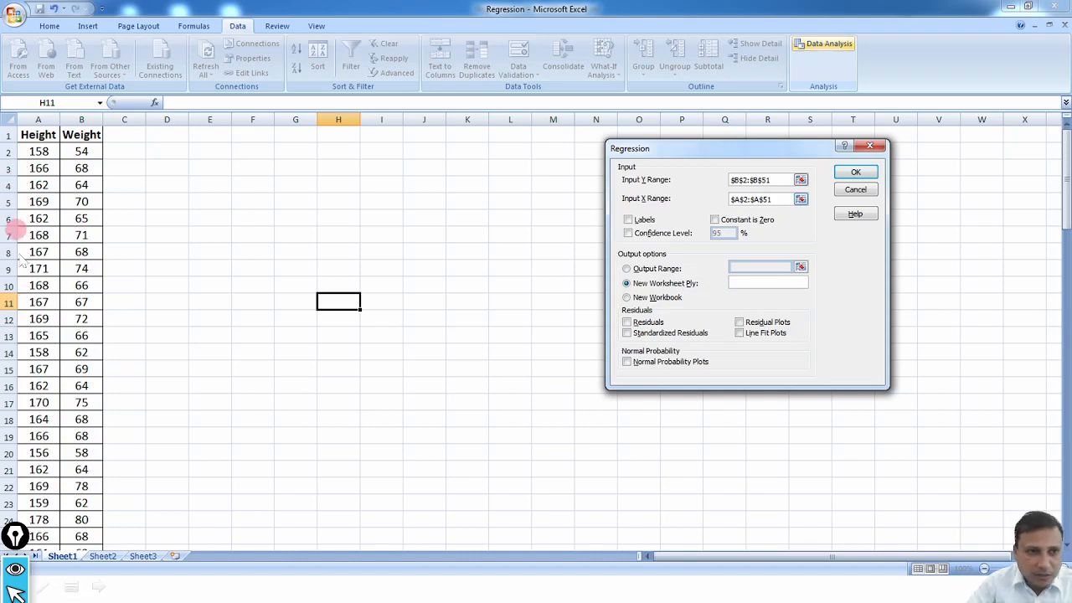
pyautogui.click(657, 268)
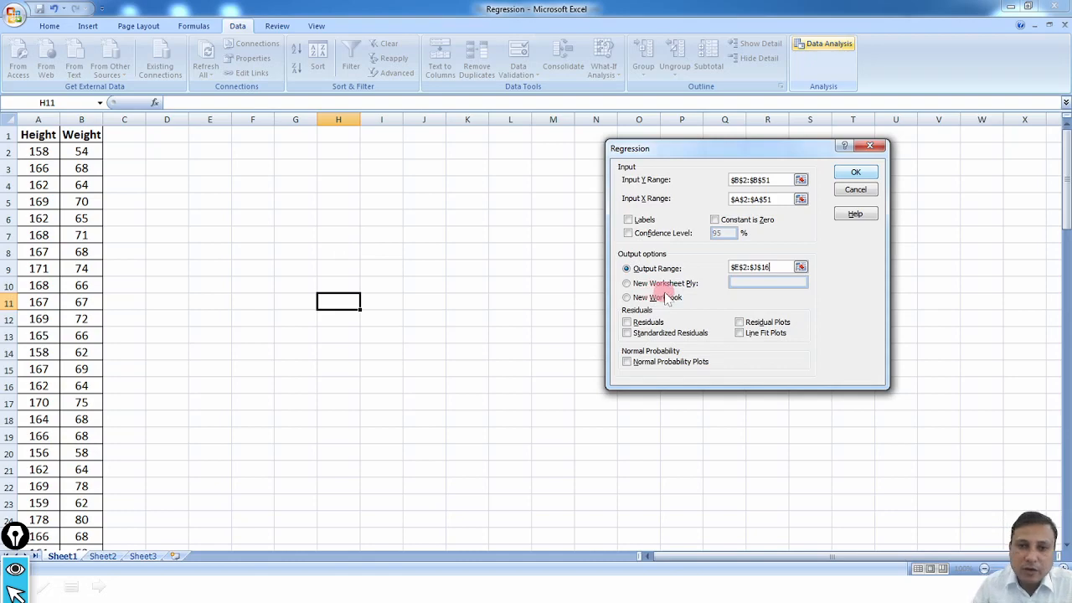
pyautogui.click(856, 173)
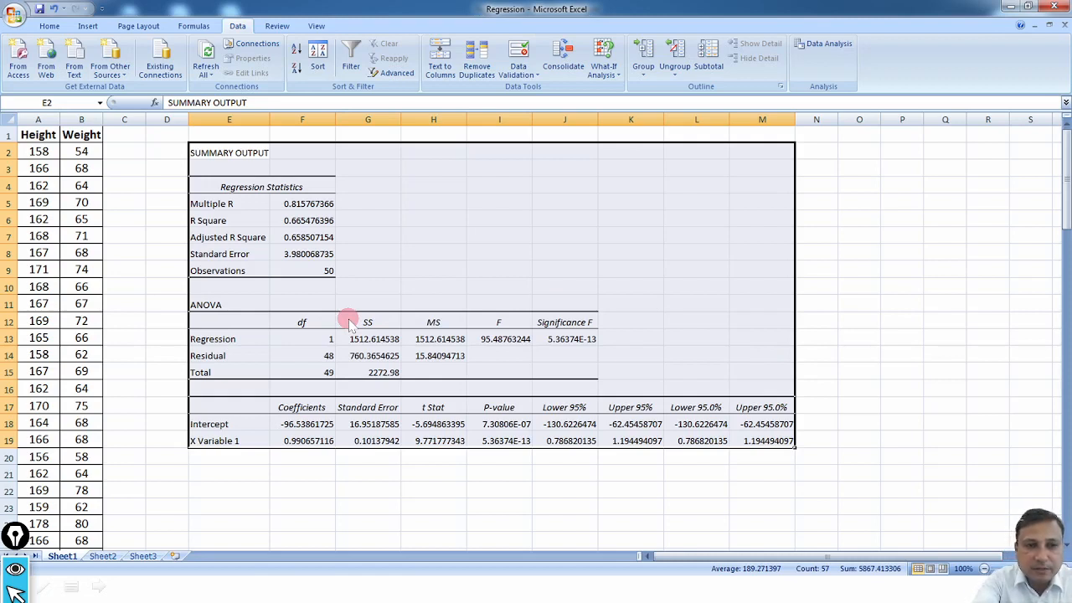
# Circle the Regression Statistics table and tick the ANOVA heading, then clear the ink marks.
pyautogui.moveTo(231, 168)
pyautogui.mouseDown()
pyautogui.moveTo(176, 201)
pyautogui.moveTo(238, 285)
pyautogui.moveTo(360, 264)
pyautogui.moveTo(244, 159)
pyautogui.moveTo(222, 164)
pyautogui.mouseUp()
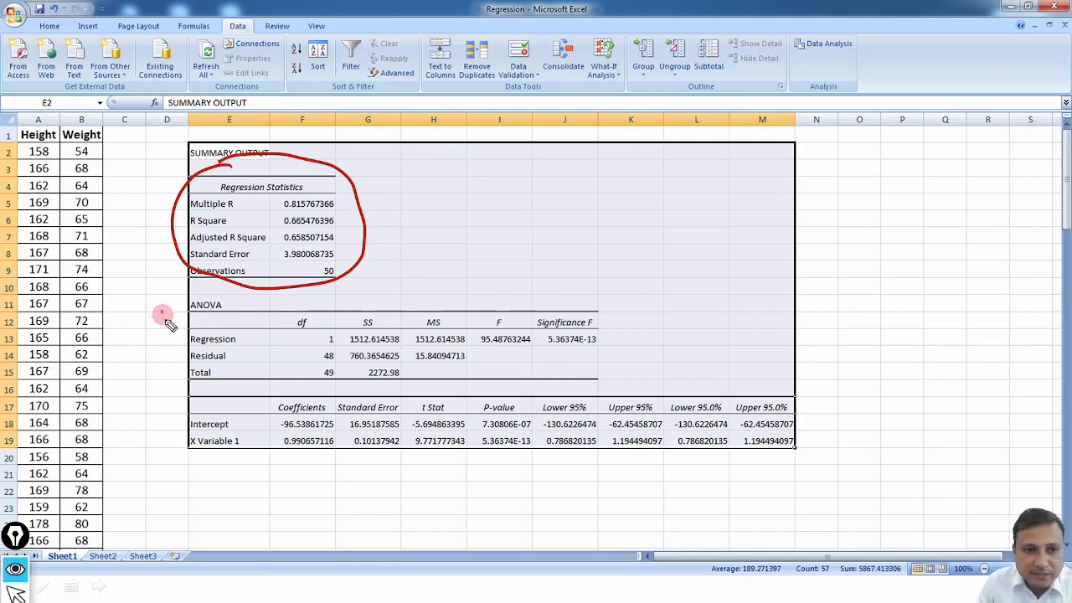
pyautogui.moveTo(163, 316); pyautogui.dragTo(191, 306)
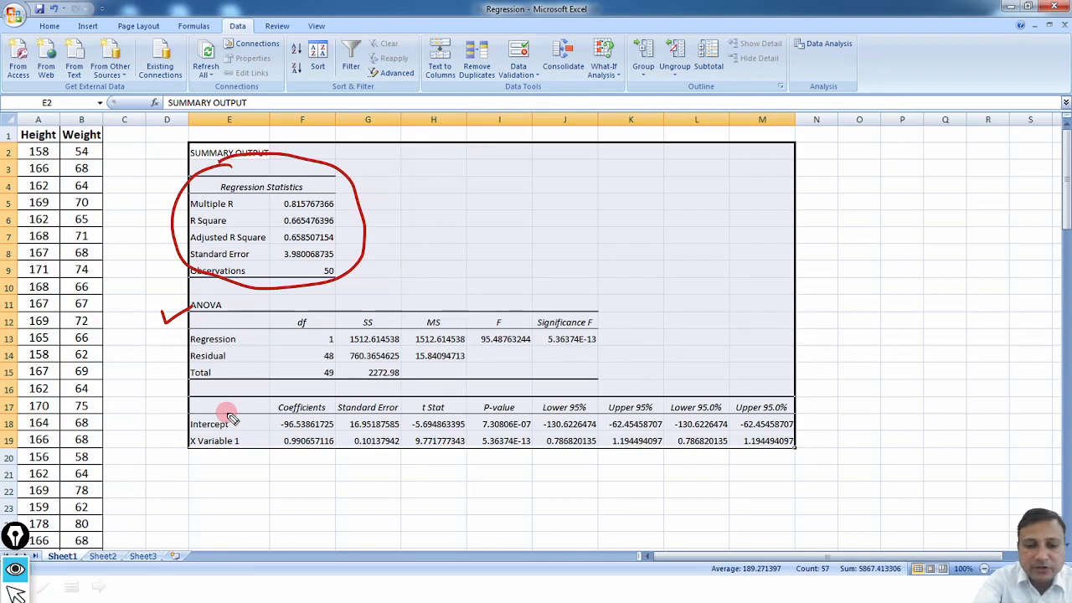
pyautogui.press('e')
# Circle the Coefficients column and, with the ink cleared, circle it together with the Intercept and X Variable 1 labels; clear the ink again.
pyautogui.moveTo(284, 392)
pyautogui.mouseDown()
pyautogui.moveTo(264, 422)
pyautogui.moveTo(350, 456)
pyautogui.moveTo(277, 391)
pyautogui.mouseUp()
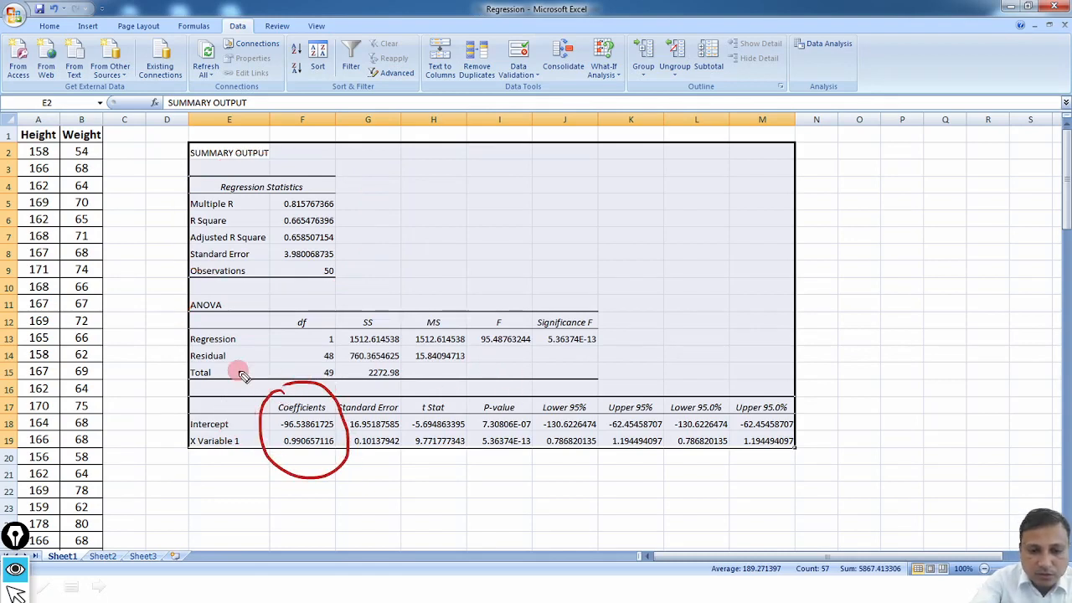
pyautogui.press('e')
pyautogui.moveTo(214, 393)
pyautogui.mouseDown()
pyautogui.moveTo(210, 479)
pyautogui.moveTo(341, 448)
pyautogui.moveTo(222, 392)
pyautogui.mouseUp()
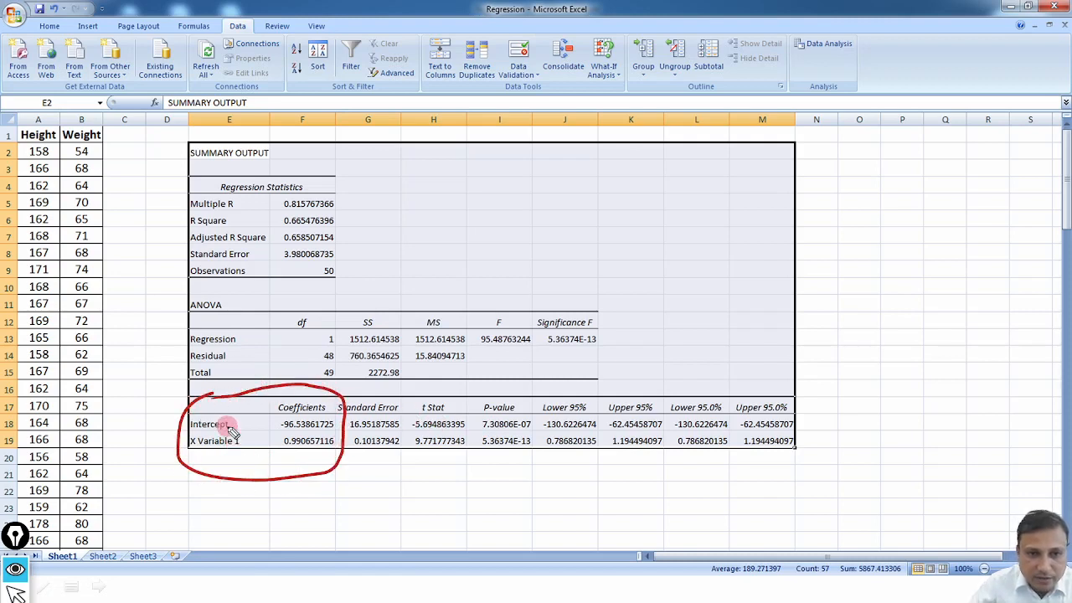
pyautogui.press('e')
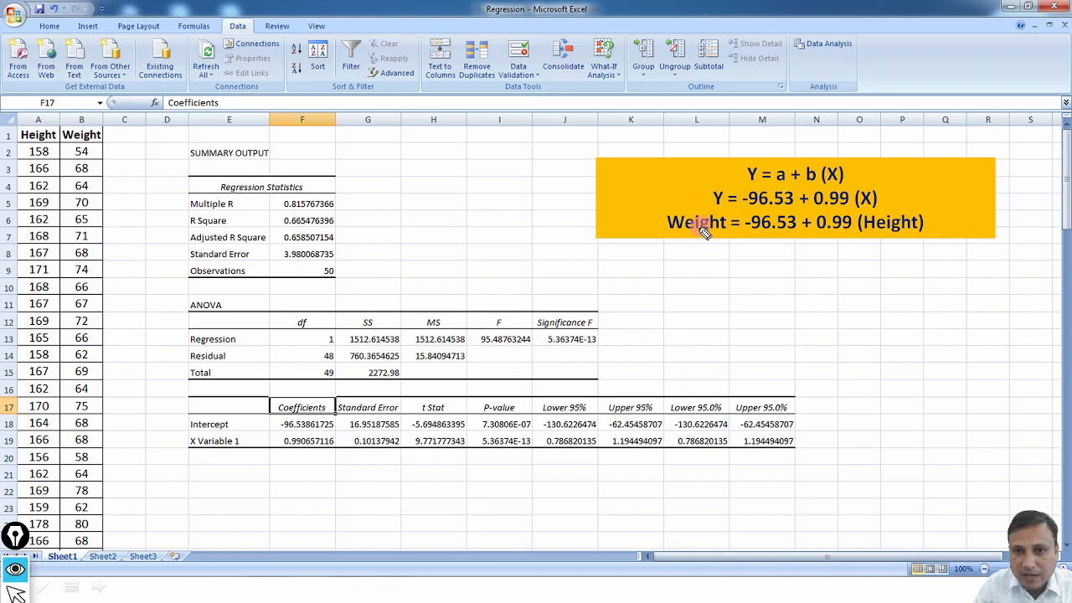
# Underline Weight and -96.53 in the bottom equation, and underline the Intercept label with a handwritten "a =" beside it.
pyautogui.moveTo(668, 236); pyautogui.dragTo(714, 236)
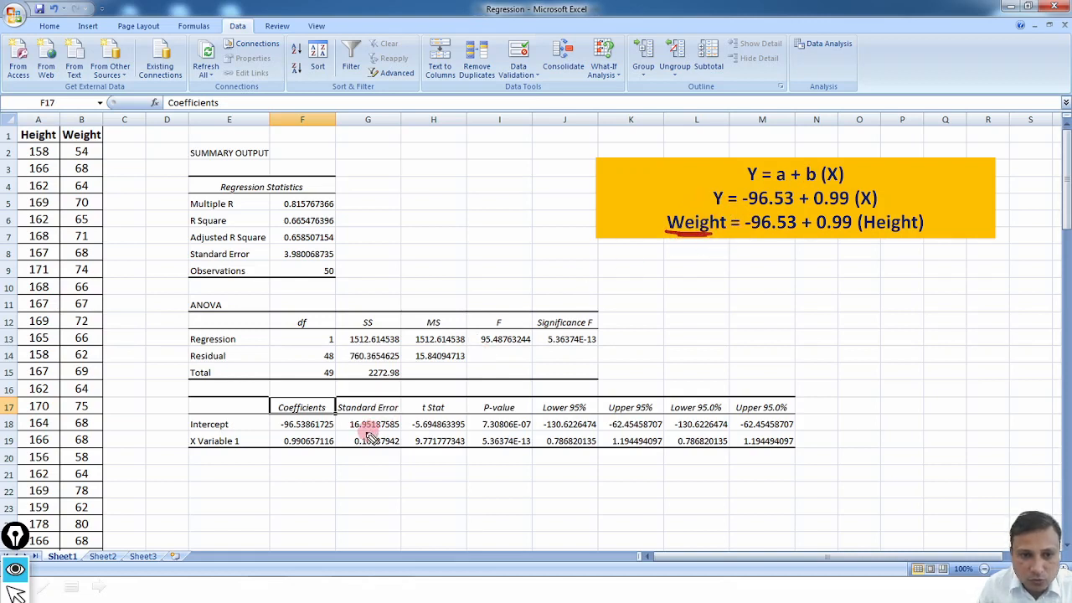
pyautogui.moveTo(183, 435); pyautogui.dragTo(240, 433)
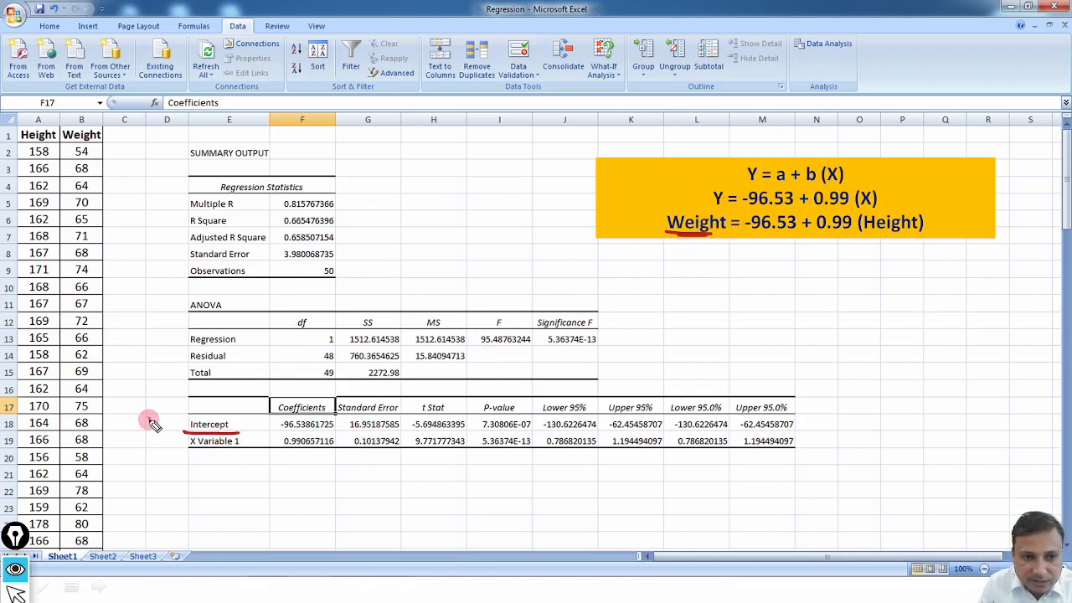
pyautogui.moveTo(159, 422); pyautogui.dragTo(172, 422)
pyautogui.moveTo(159, 427); pyautogui.dragTo(171, 427)
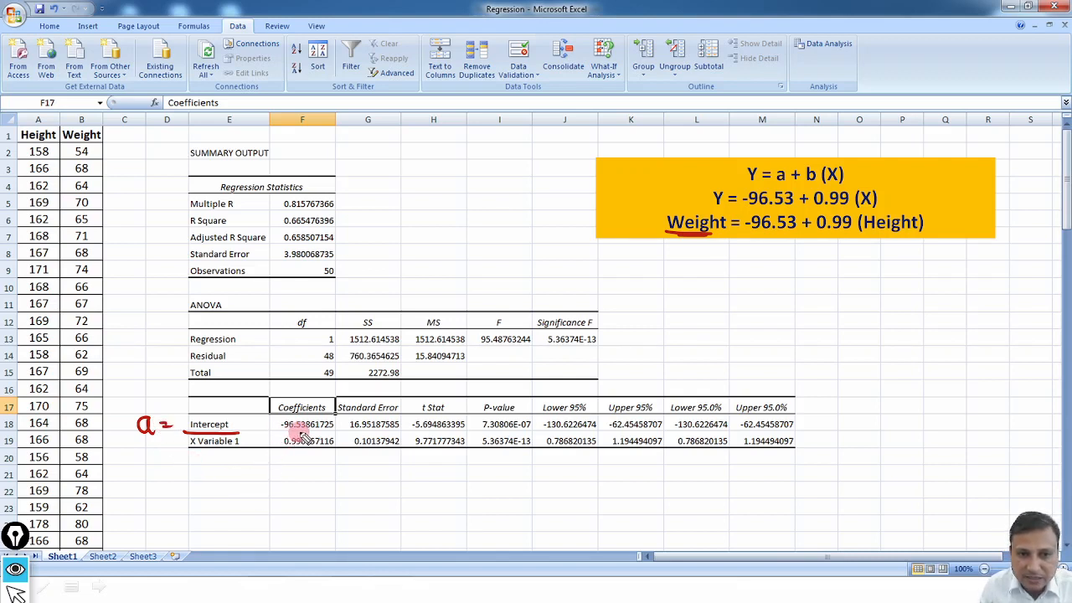
pyautogui.moveTo(743, 237); pyautogui.dragTo(789, 236)
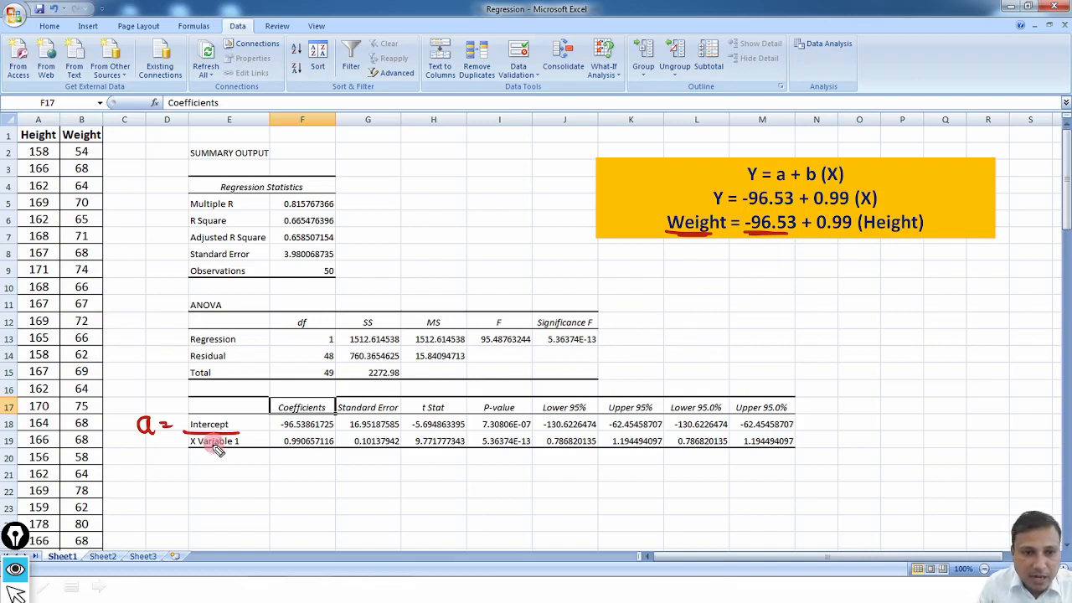
# Underline X Variable 1 and + 0.99, circle the Coefficients heading, handwrite "b =" beside the X coefficient, and clear all ink.
pyautogui.moveTo(190, 452); pyautogui.dragTo(238, 451)
pyautogui.moveTo(293, 396)
pyautogui.mouseDown()
pyautogui.moveTo(272, 411)
pyautogui.moveTo(334, 408)
pyautogui.moveTo(292, 389)
pyautogui.mouseUp()
pyautogui.moveTo(257, 437)
pyautogui.mouseDown()
pyautogui.moveTo(258, 459)
pyautogui.moveTo(276, 444)
pyautogui.mouseUp()
pyautogui.moveTo(267, 450); pyautogui.dragTo(278, 449)
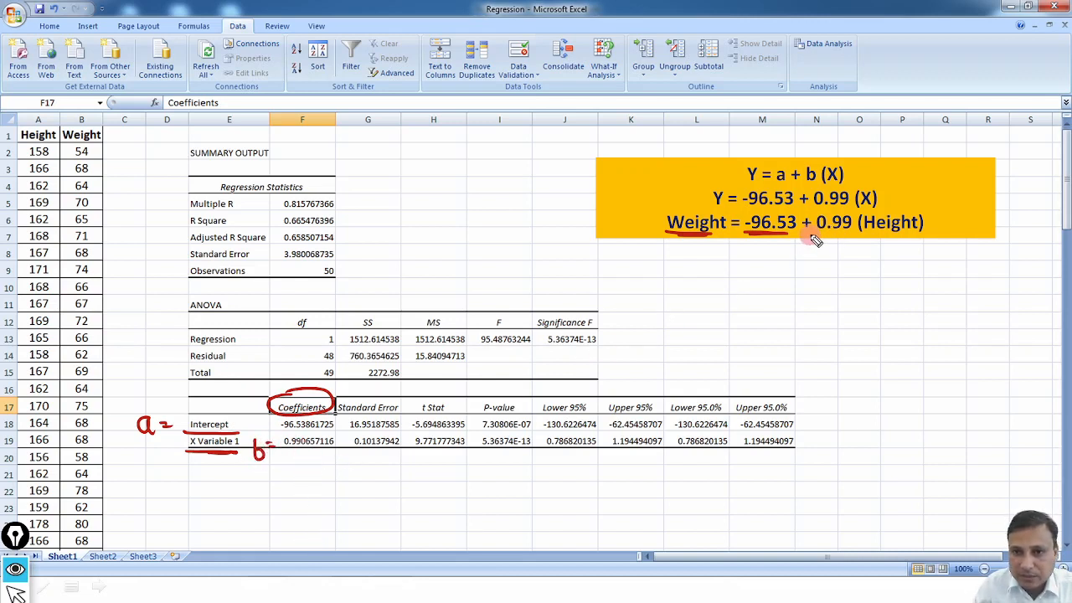
pyautogui.moveTo(799, 236); pyautogui.dragTo(841, 237)
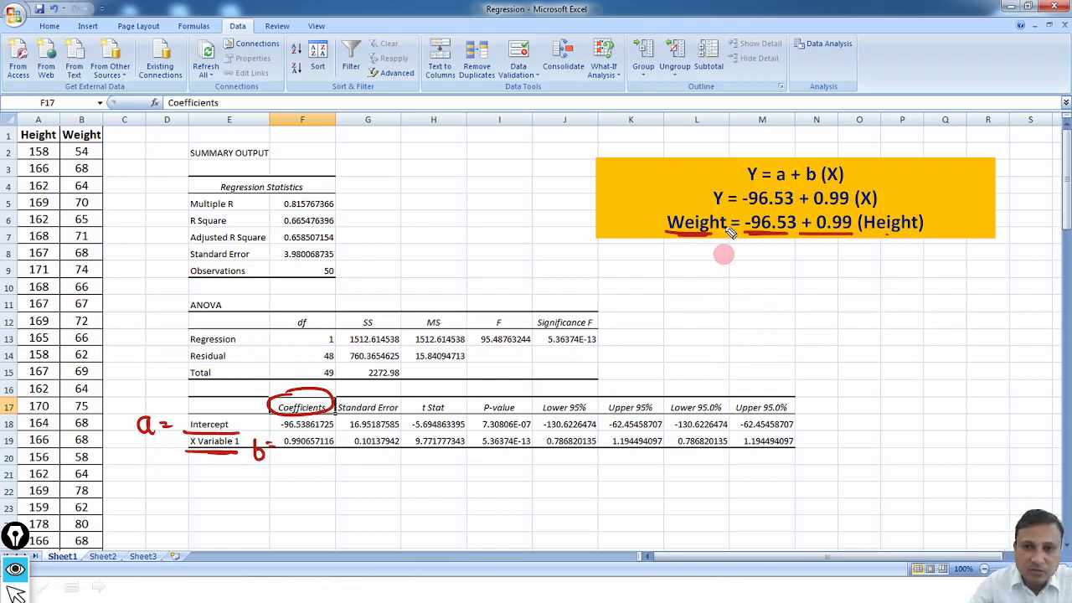
pyautogui.moveTo(642, 186)
pyautogui.mouseDown()
pyautogui.moveTo(885, 268)
pyautogui.moveTo(919, 158)
pyautogui.moveTo(642, 203)
pyautogui.mouseUp()
pyautogui.press('e')
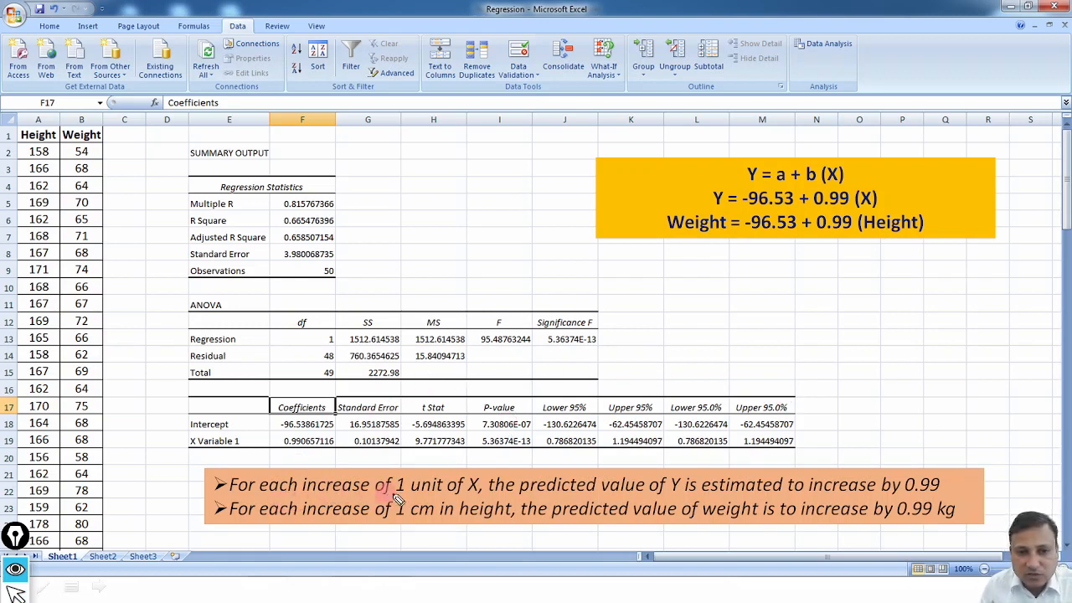
# Underline the 1-unit-of-X explanation, mark (X), circle 0.99 with an arrow to Y, handwrite "1 unit", and clear the ink.
pyautogui.moveTo(390, 494); pyautogui.dragTo(475, 496)
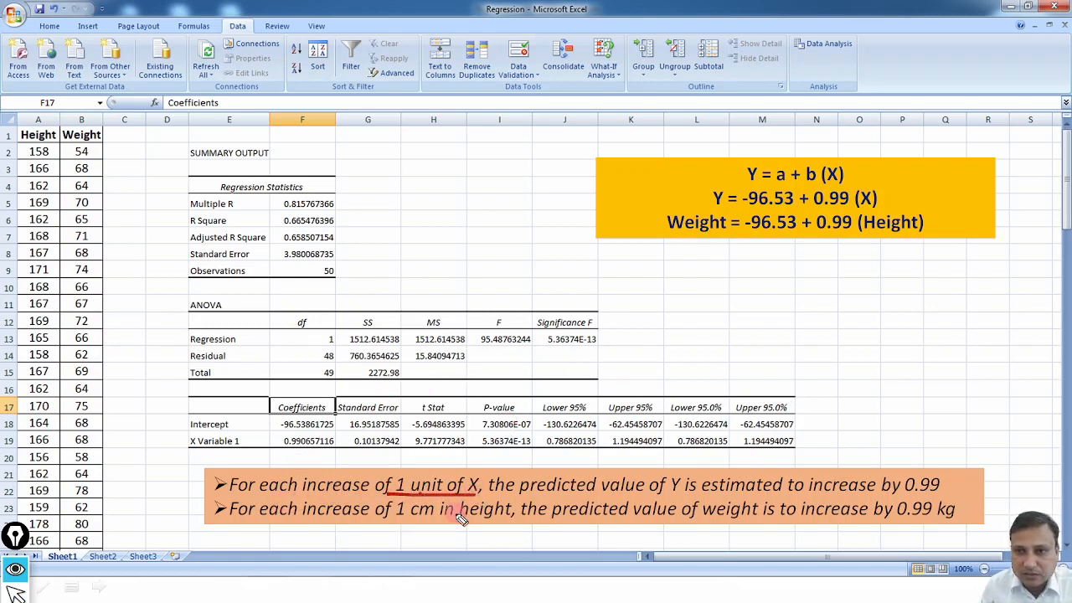
pyautogui.moveTo(853, 213); pyautogui.dragTo(880, 212)
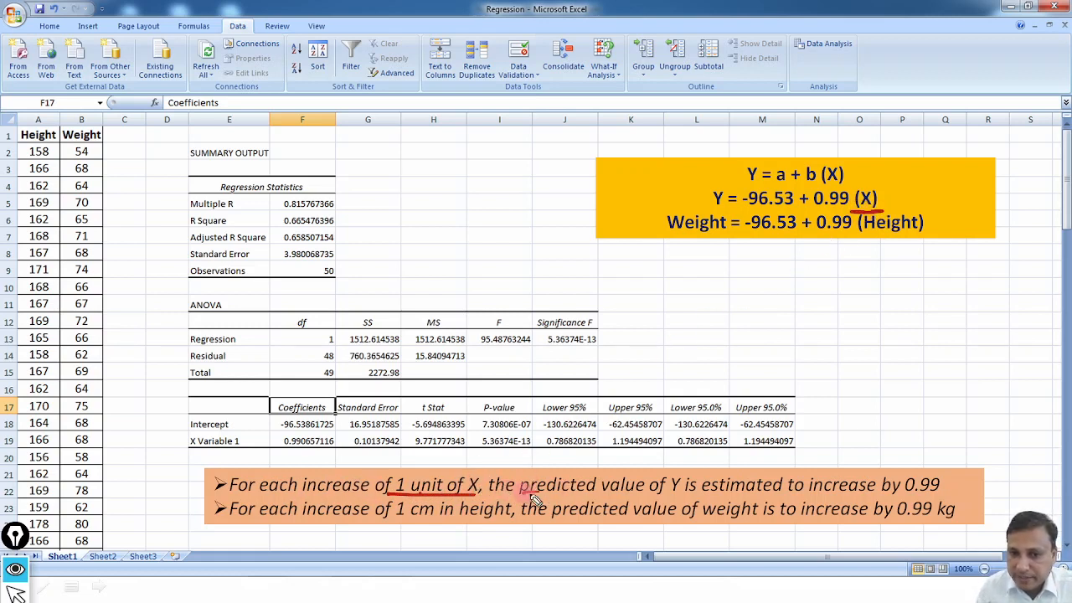
pyautogui.moveTo(519, 494); pyautogui.dragTo(936, 497)
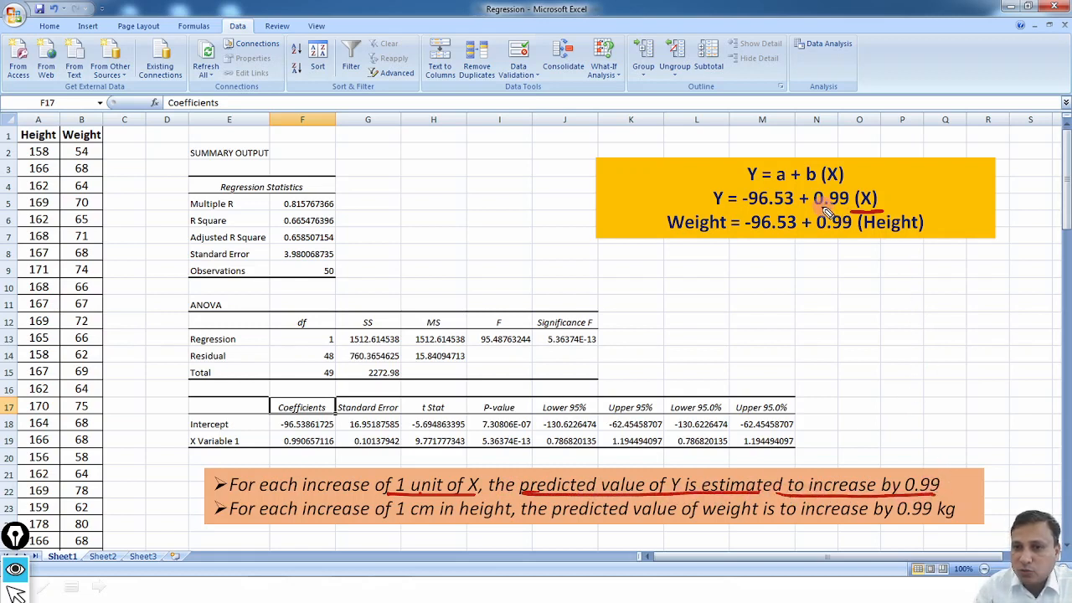
pyautogui.moveTo(836, 195)
pyautogui.mouseDown()
pyautogui.moveTo(806, 211)
pyautogui.moveTo(834, 180)
pyautogui.moveTo(688, 149)
pyautogui.moveTo(702, 191)
pyautogui.mouseUp()
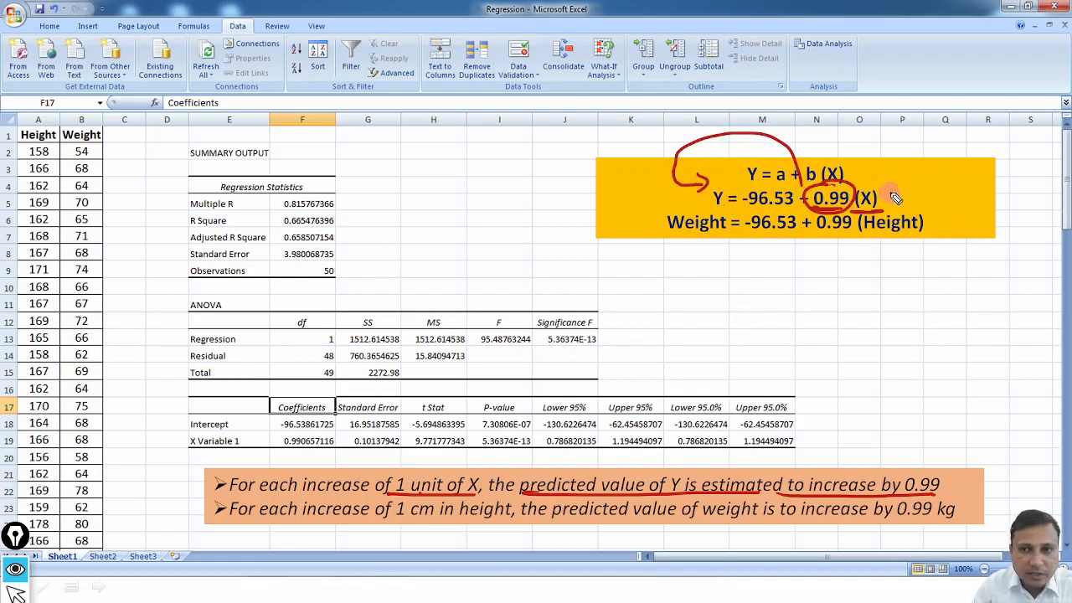
pyautogui.moveTo(910, 153)
pyautogui.mouseDown()
pyautogui.moveTo(916, 171)
pyautogui.moveTo(931, 168)
pyautogui.moveTo(985, 136)
pyautogui.mouseUp()
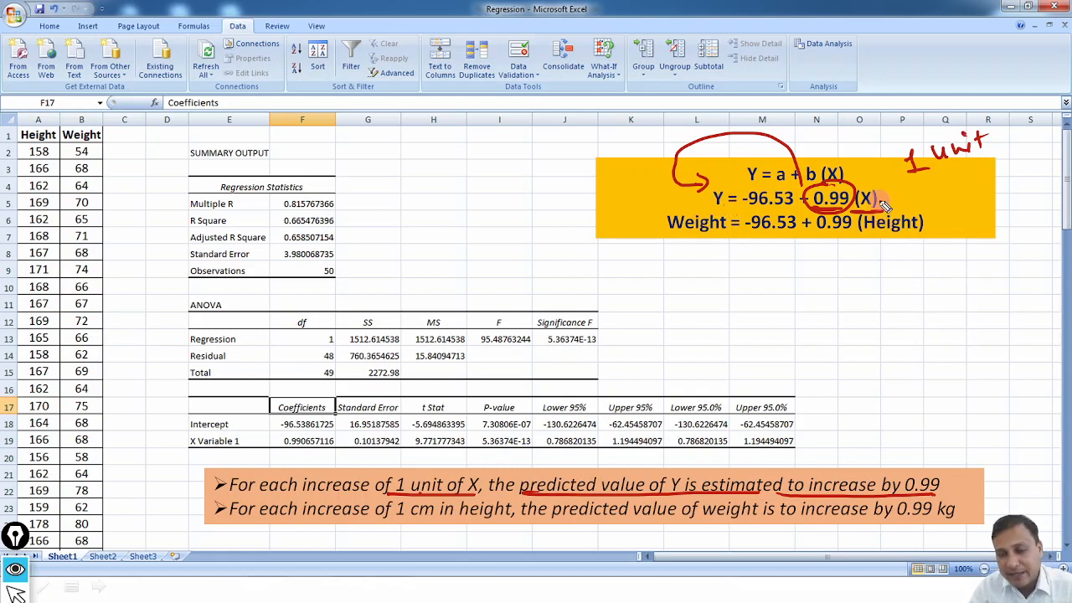
pyautogui.press('e')
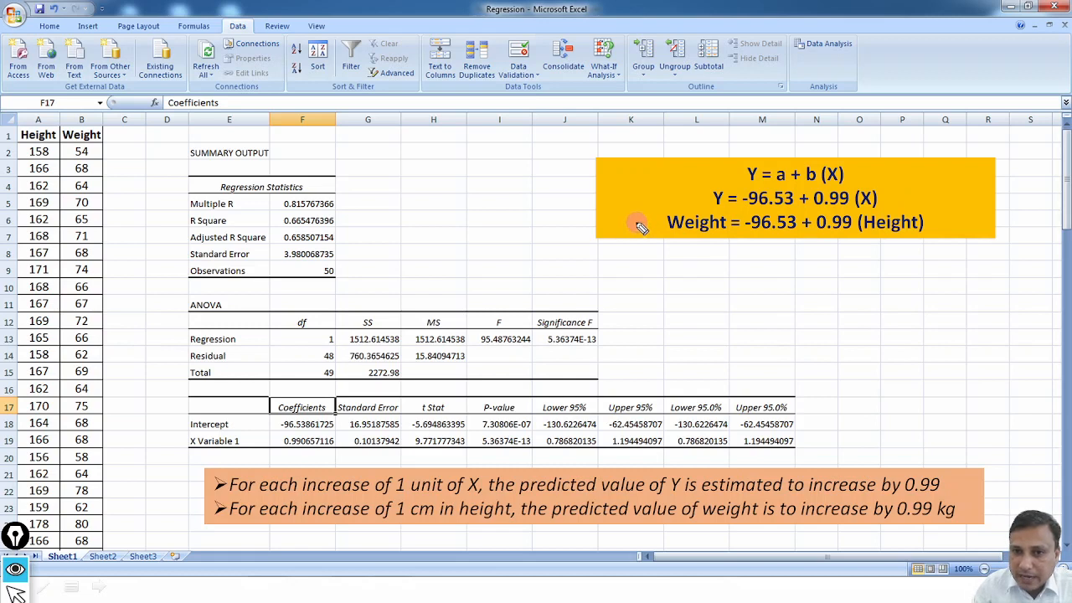
# Tick the Weight equation, underline Weight, Height and "1 cm in height", link Height by arrow to the Height column labelled "cm", and clear the ink.
pyautogui.moveTo(636, 226)
pyautogui.mouseDown()
pyautogui.moveTo(647, 233)
pyautogui.moveTo(664, 214)
pyautogui.moveTo(714, 238)
pyautogui.mouseUp()
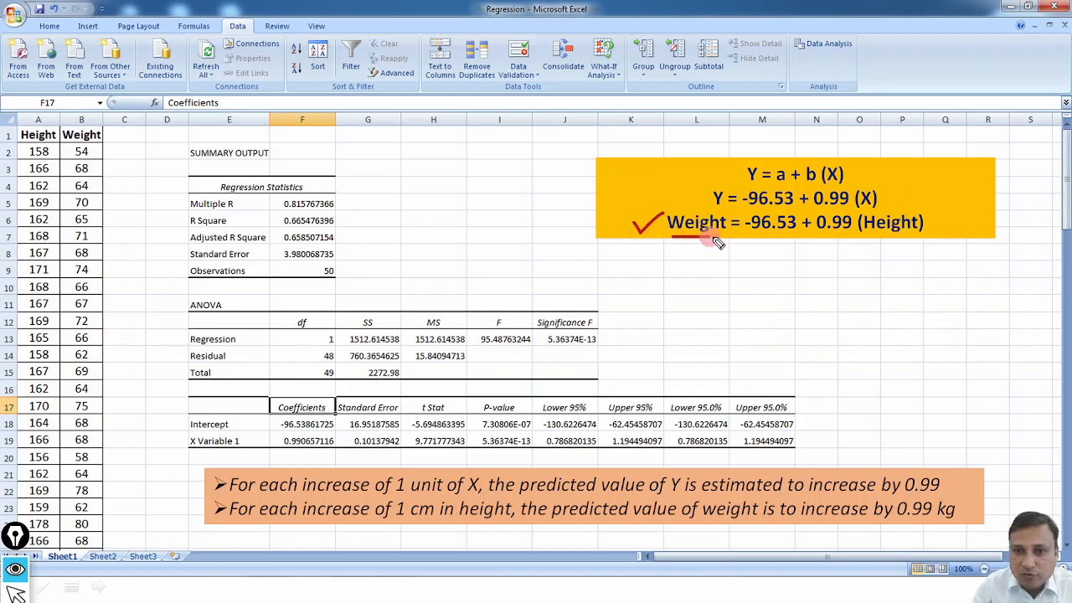
pyautogui.moveTo(875, 239); pyautogui.dragTo(913, 238)
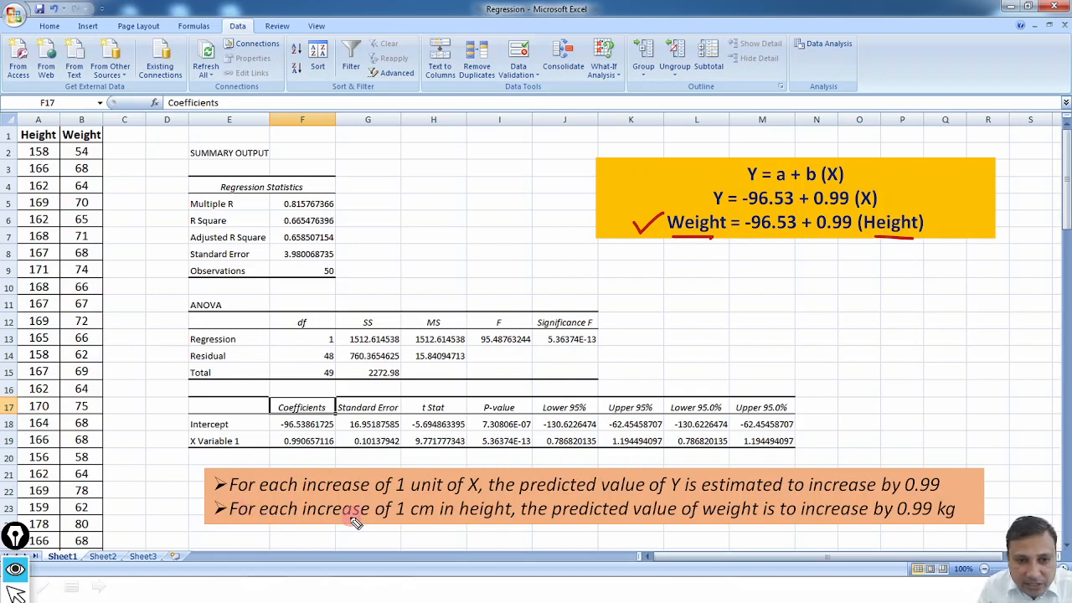
pyautogui.moveTo(418, 521); pyautogui.dragTo(511, 524)
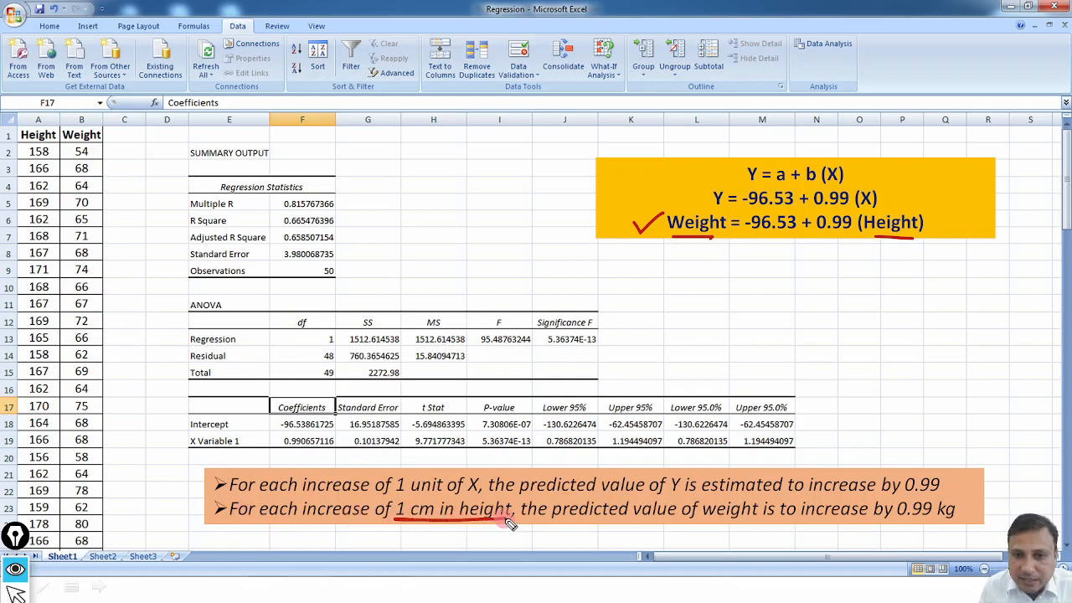
pyautogui.moveTo(908, 238)
pyautogui.mouseDown()
pyautogui.moveTo(884, 201)
pyautogui.moveTo(936, 228)
pyautogui.moveTo(858, 267)
pyautogui.moveTo(394, 167)
pyautogui.moveTo(130, 151)
pyautogui.moveTo(144, 152)
pyautogui.moveTo(80, 161)
pyautogui.moveTo(56, 151)
pyautogui.moveTo(22, 187)
pyautogui.mouseUp()
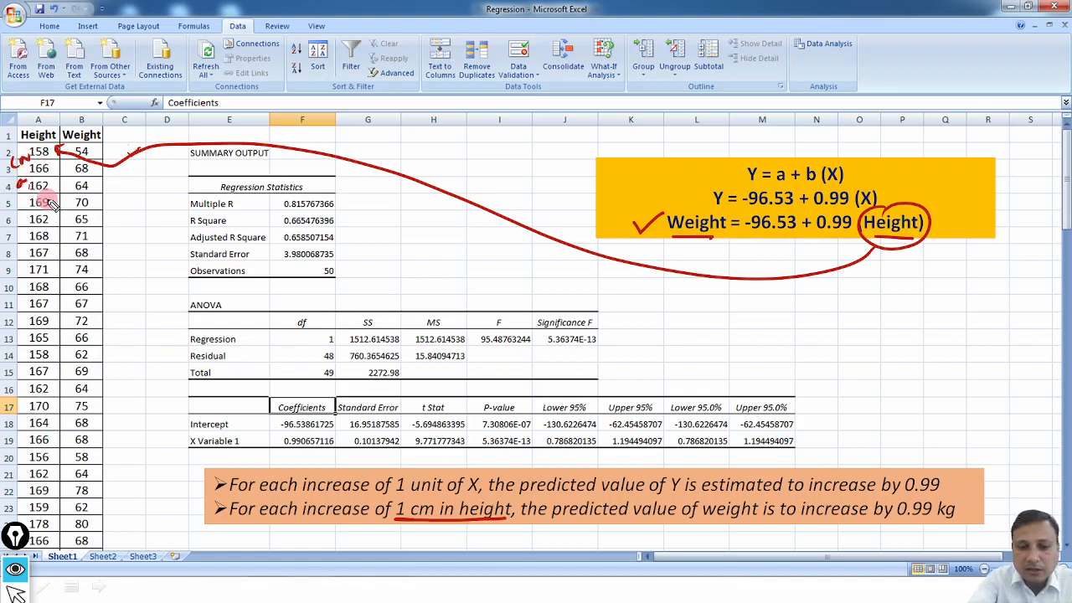
pyautogui.press('e')
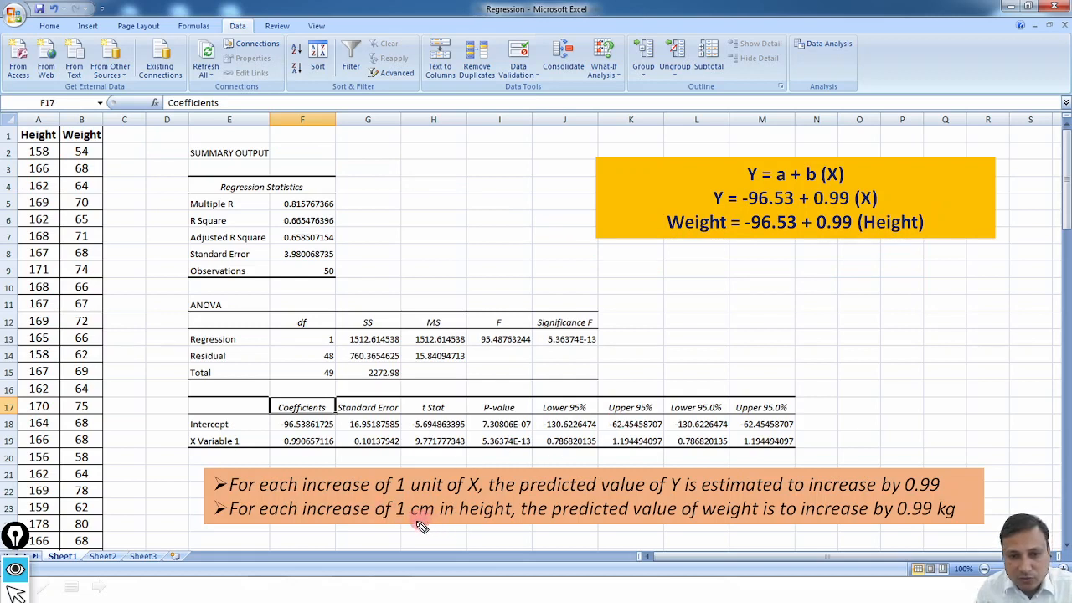
# Underline the key phrases of the 1 cm height explanation, circle 0.99 with an arrow to Weight, and clear the ink.
pyautogui.moveTo(426, 530); pyautogui.dragTo(955, 519)
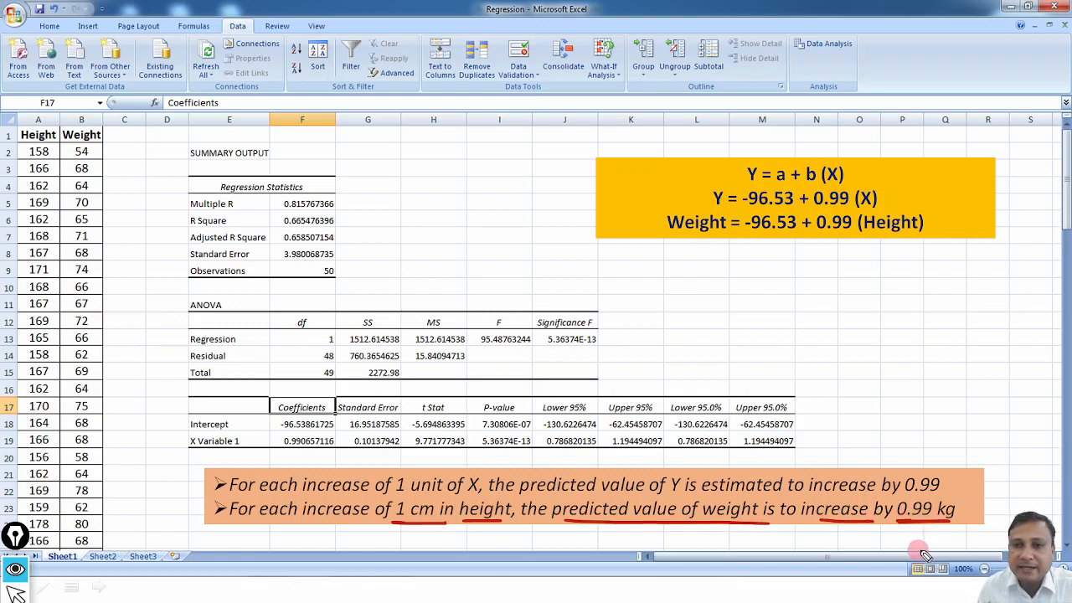
pyautogui.moveTo(842, 201)
pyautogui.mouseDown()
pyautogui.moveTo(820, 209)
pyautogui.moveTo(827, 245)
pyautogui.moveTo(725, 276)
pyautogui.moveTo(697, 255)
pyautogui.moveTo(714, 244)
pyautogui.mouseUp()
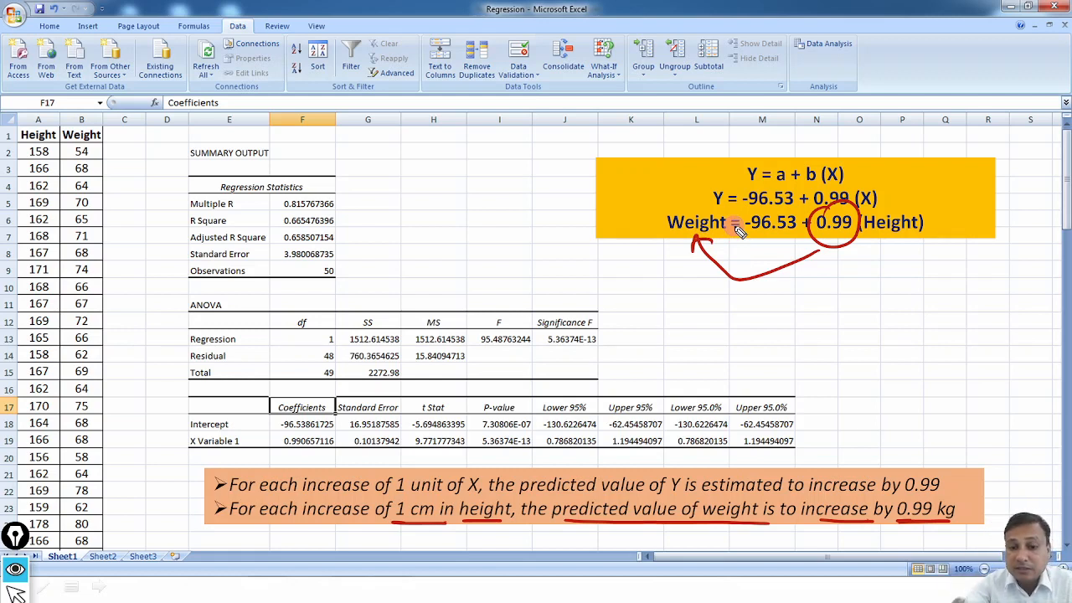
pyautogui.hotkey('ctrl', 'shift', '7')
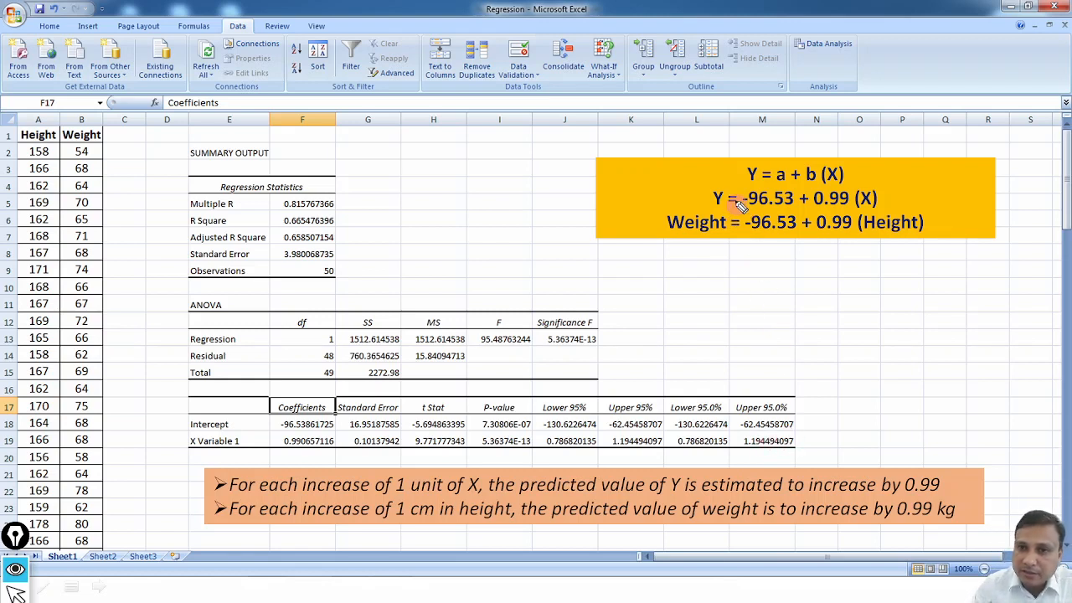
# Circle -96.53 in the Weight equation and label it "a", circle 0.99, and clear the ink.
pyautogui.moveTo(771, 210)
pyautogui.mouseDown()
pyautogui.moveTo(735, 226)
pyautogui.moveTo(807, 240)
pyautogui.moveTo(758, 206)
pyautogui.mouseUp()
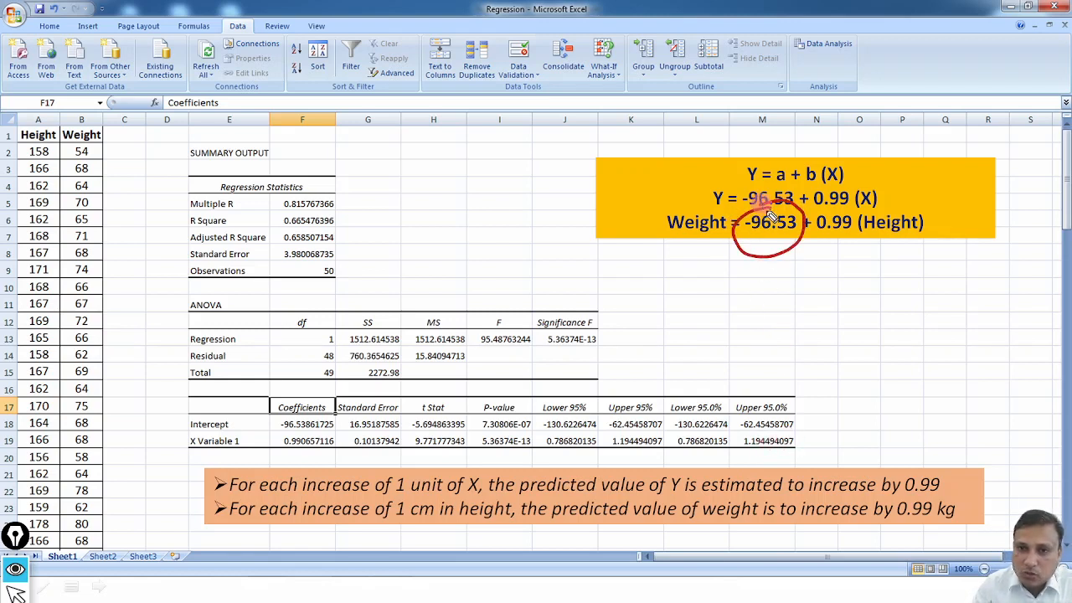
pyautogui.moveTo(768, 267); pyautogui.dragTo(776, 280)
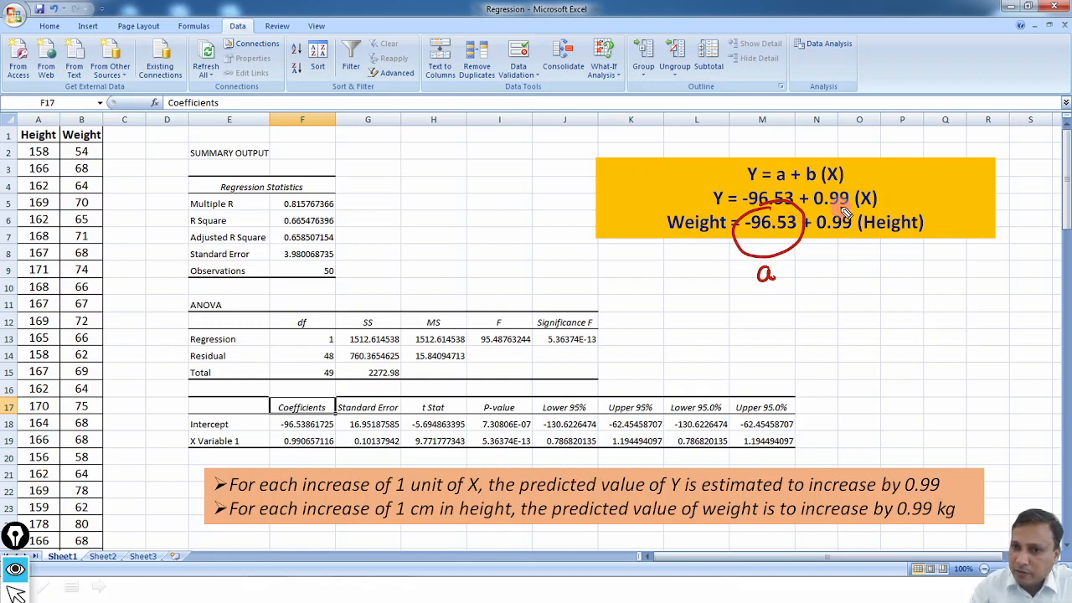
pyautogui.moveTo(821, 207)
pyautogui.mouseDown()
pyautogui.moveTo(846, 255)
pyautogui.moveTo(833, 210)
pyautogui.mouseUp()
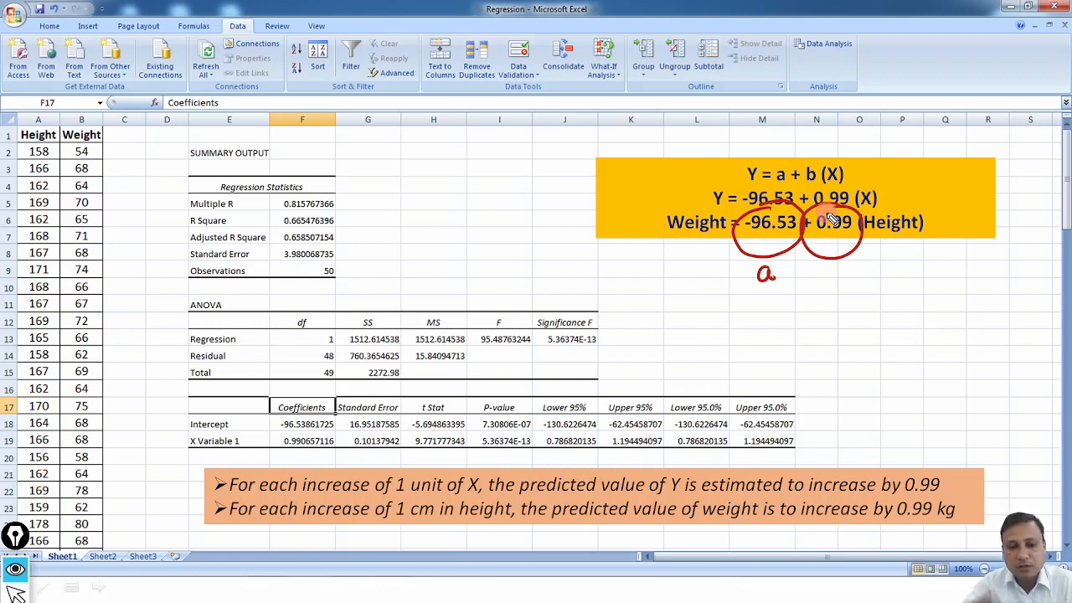
pyautogui.press('e')
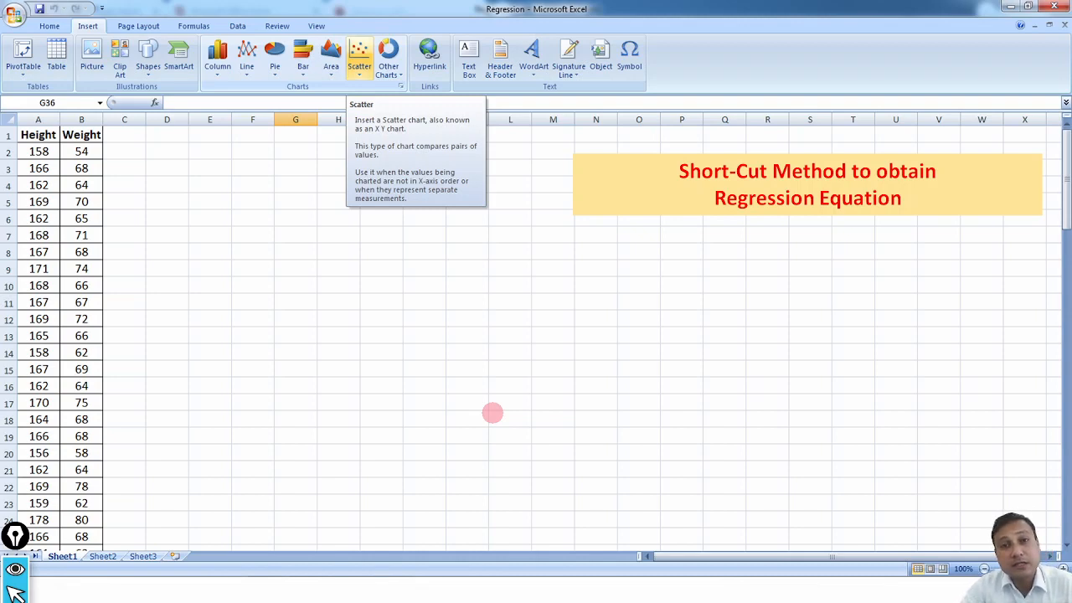
# Insert a scatter chart with only markers from the Height and Weight columns.
pyautogui.click(359, 58)
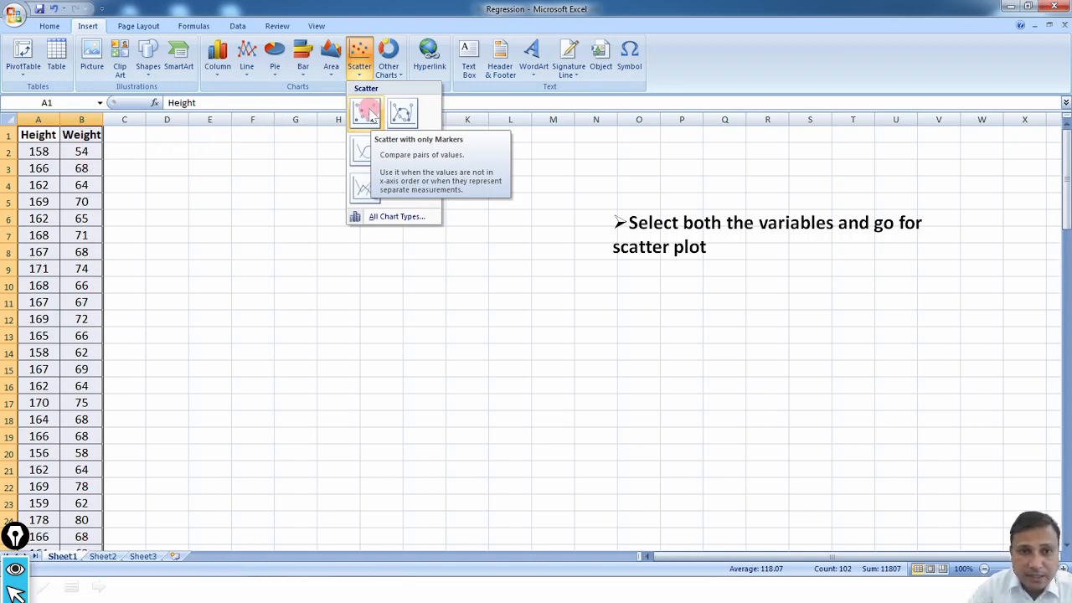
pyautogui.click(366, 113)
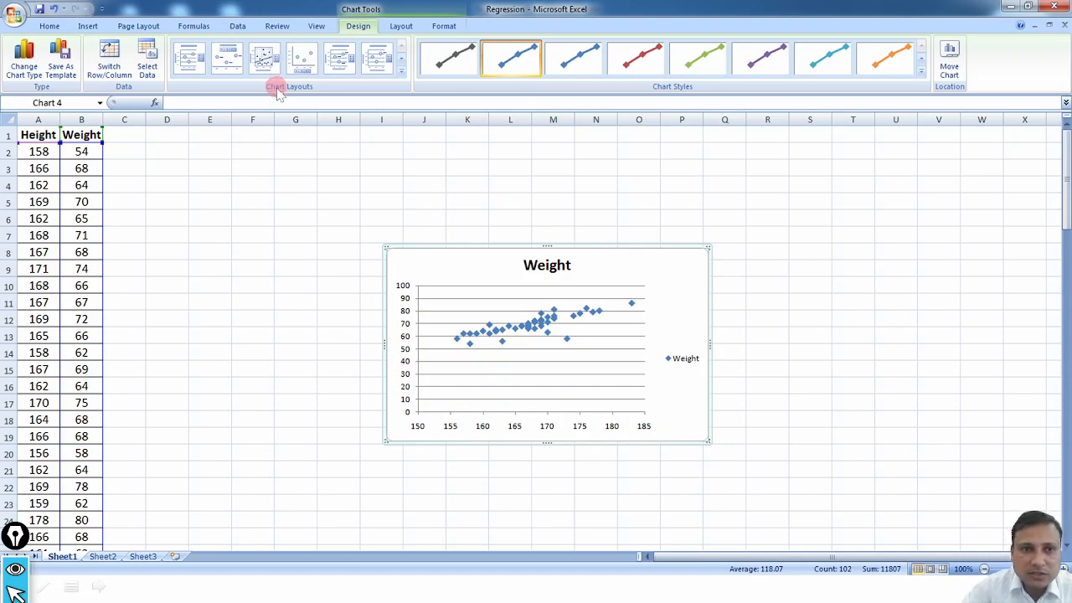
# Apply the chart layout with axis titles, linear trendline, equation and R², and draw a tick above the trendline equation.
pyautogui.click(400, 70)
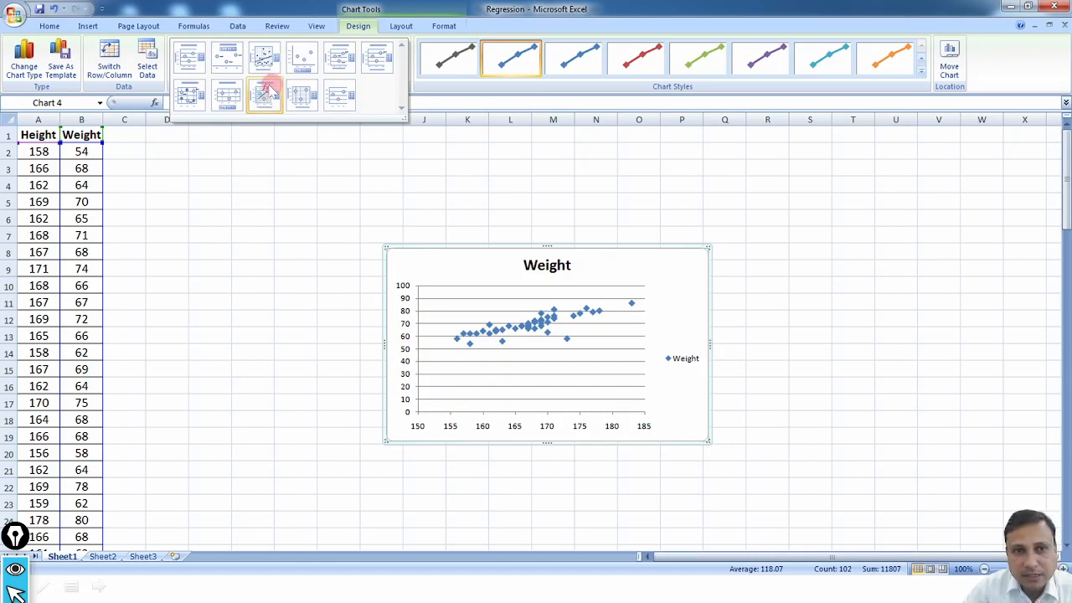
pyautogui.click(267, 96)
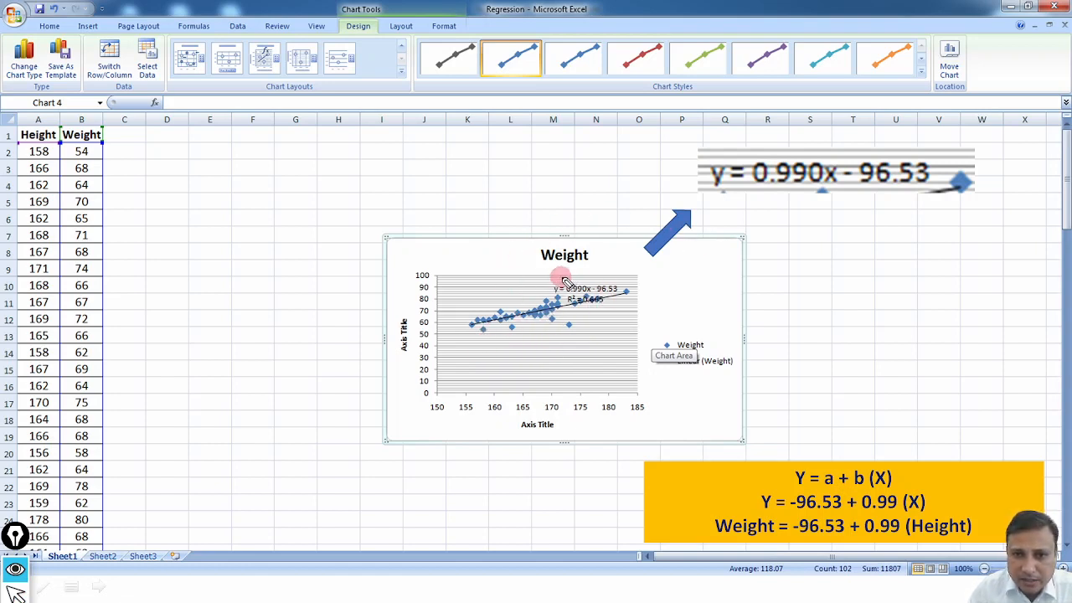
pyautogui.moveTo(561, 275); pyautogui.dragTo(584, 267)
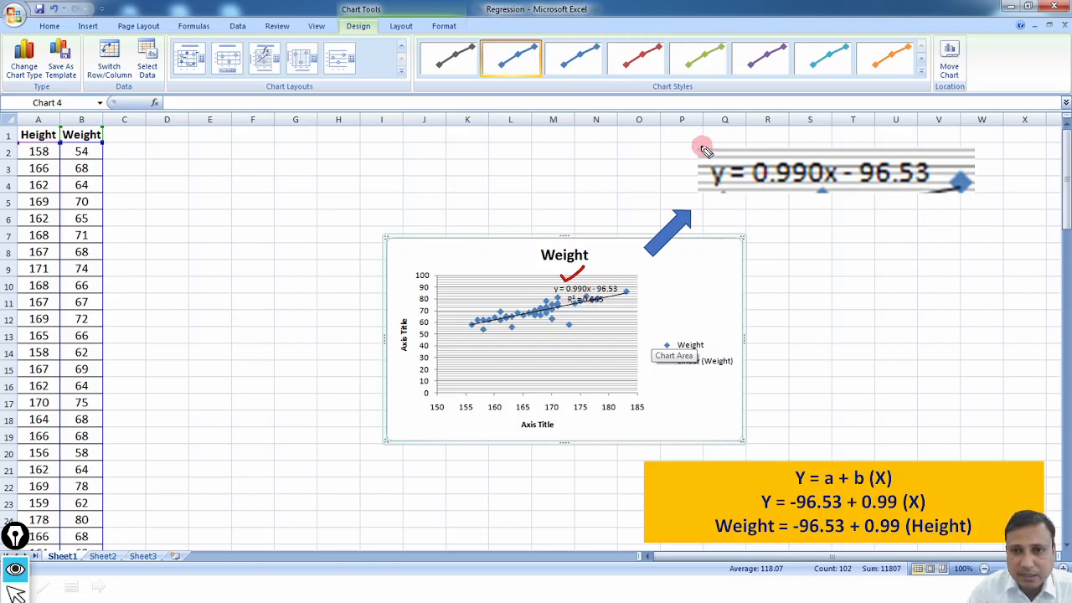
# Outline the enlarged equation y = 0.990x - 96.53 in ink, and mark its 0.990x and -96.53 terms separately.
pyautogui.moveTo(701, 146)
pyautogui.mouseDown()
pyautogui.moveTo(818, 196)
pyautogui.moveTo(964, 173)
pyautogui.moveTo(685, 143)
pyautogui.mouseUp()
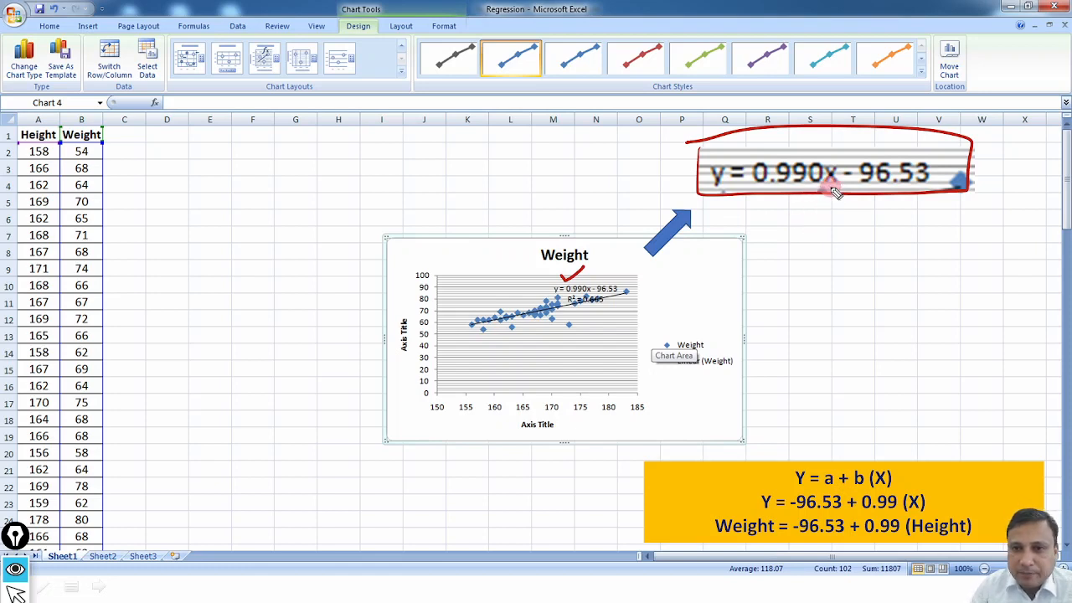
pyautogui.moveTo(830, 187); pyautogui.dragTo(824, 196)
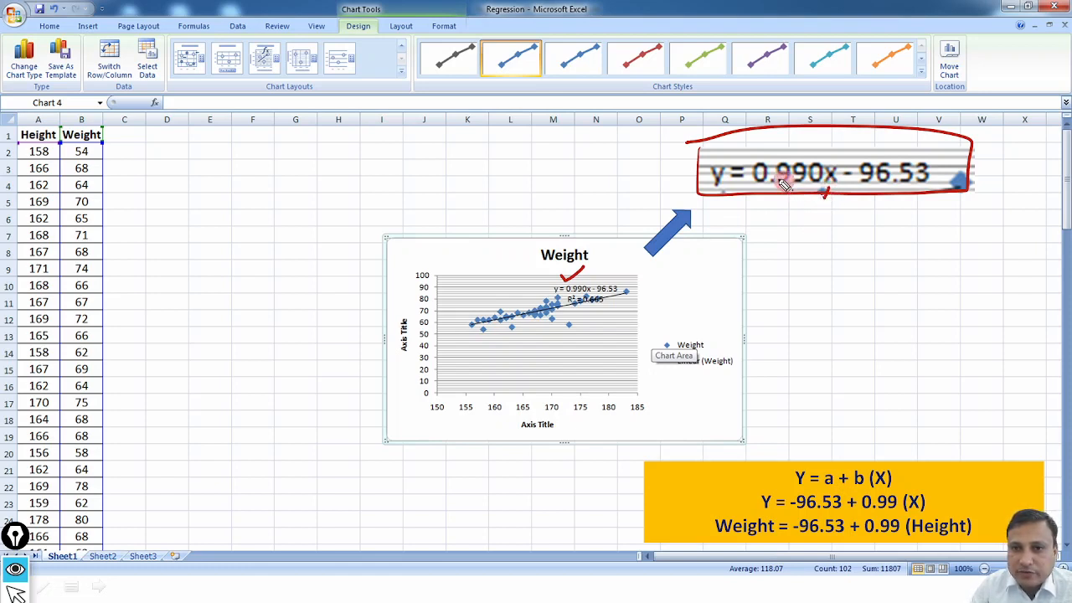
pyautogui.moveTo(750, 148)
pyautogui.mouseDown()
pyautogui.moveTo(745, 179)
pyautogui.moveTo(840, 163)
pyautogui.moveTo(747, 145)
pyautogui.mouseUp()
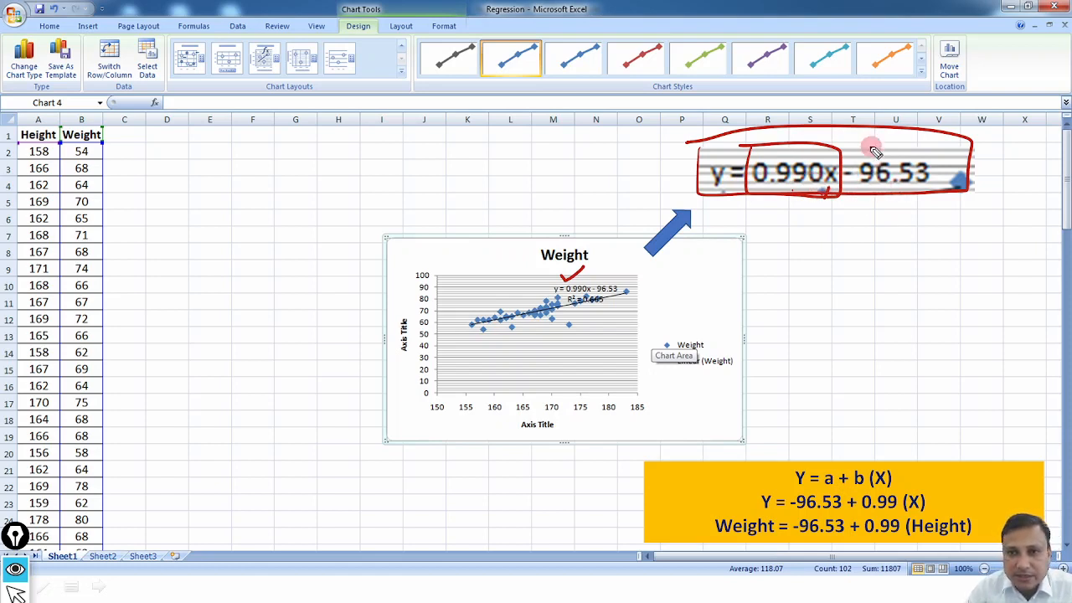
pyautogui.moveTo(867, 144)
pyautogui.mouseDown()
pyautogui.moveTo(880, 211)
pyautogui.moveTo(833, 149)
pyautogui.mouseUp()
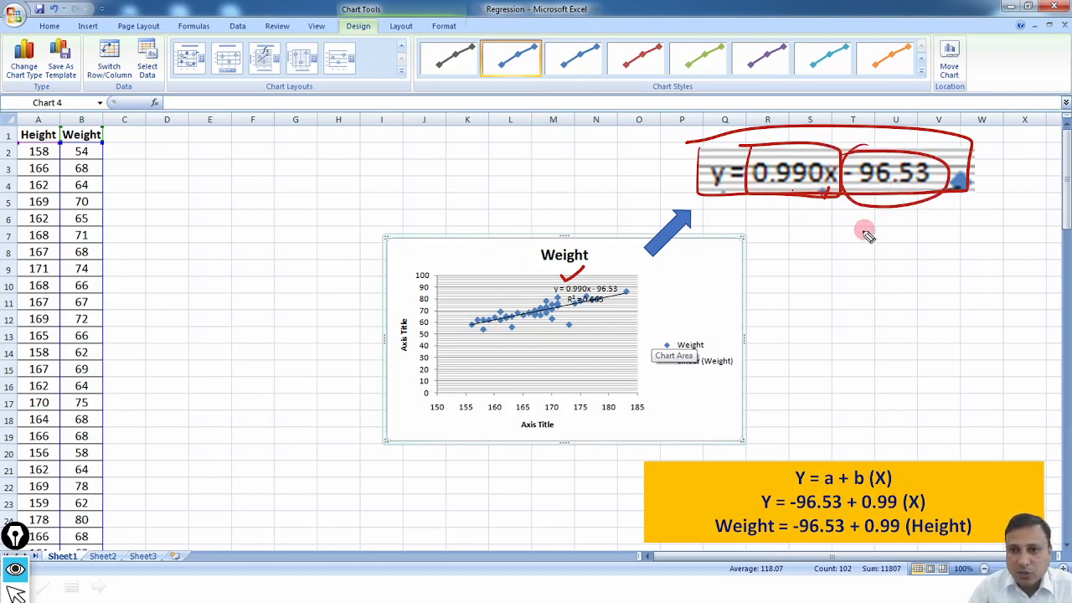
# Handwrite the rearranged equation Y = -96.53 + 0.99(x) below the enlarged trendline equation, and clear the ink.
pyautogui.moveTo(756, 241); pyautogui.dragTo(766, 256)
pyautogui.moveTo(773, 239)
pyautogui.mouseDown()
pyautogui.moveTo(767, 276)
pyautogui.moveTo(802, 245)
pyautogui.mouseUp()
pyautogui.moveTo(786, 255)
pyautogui.mouseDown()
pyautogui.moveTo(847, 249)
pyautogui.moveTo(871, 266)
pyautogui.moveTo(890, 253)
pyautogui.moveTo(937, 253)
pyautogui.moveTo(903, 256)
pyautogui.mouseUp()
pyautogui.moveTo(963, 236)
pyautogui.mouseDown()
pyautogui.moveTo(985, 234)
pyautogui.moveTo(973, 248)
pyautogui.moveTo(1064, 201)
pyautogui.mouseUp()
pyautogui.click(745, 281)
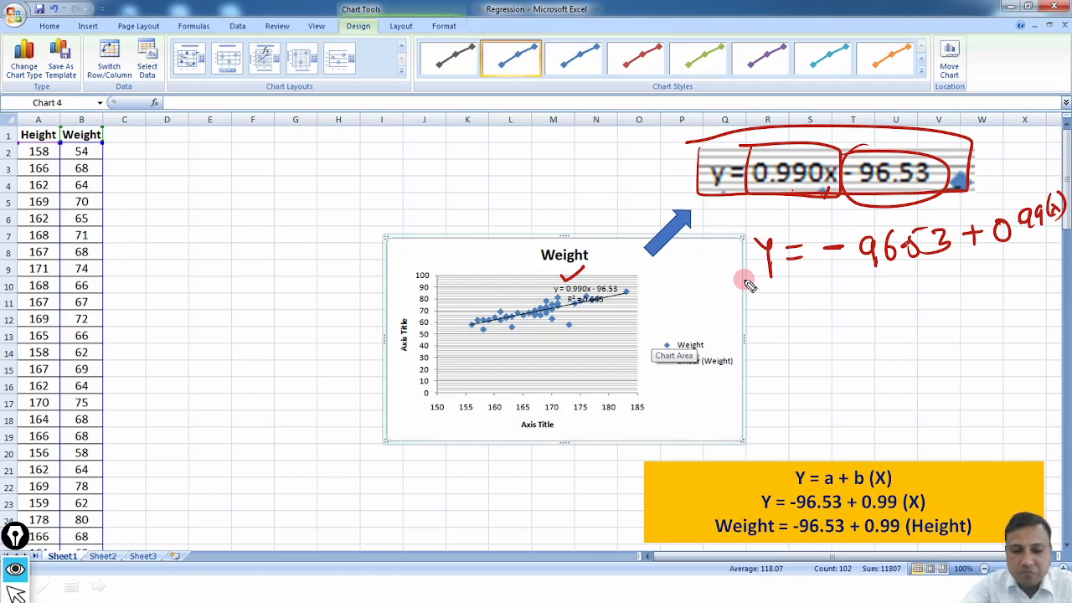
pyautogui.press('e')
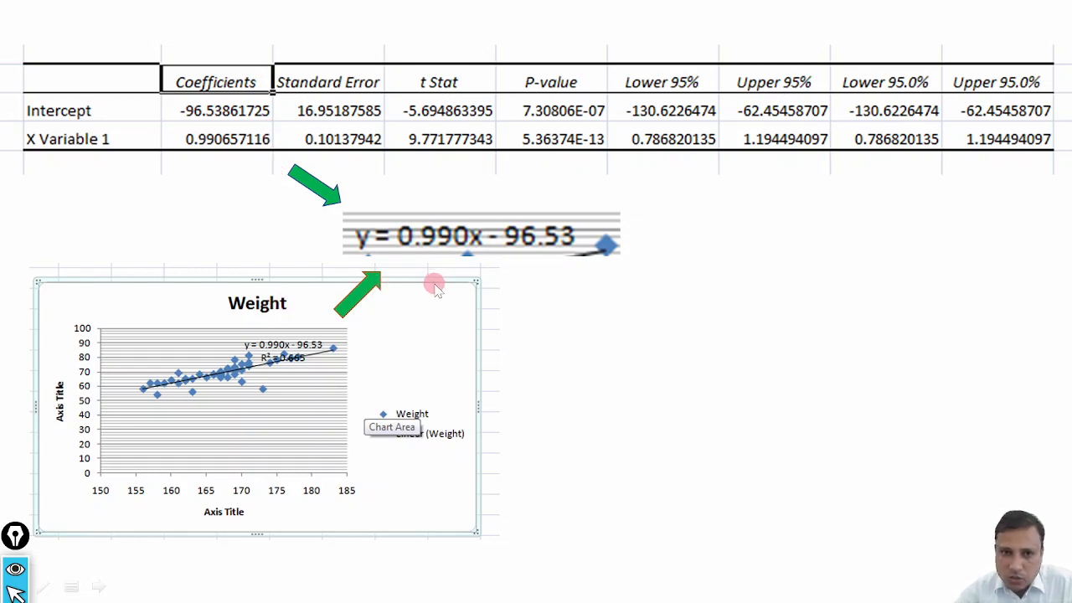
# Advance to the SPSS Statistics Data Editor and import Sheet1 of Regression.xlsx, reading variable names from the first row.
pyautogui.click(632, 406)
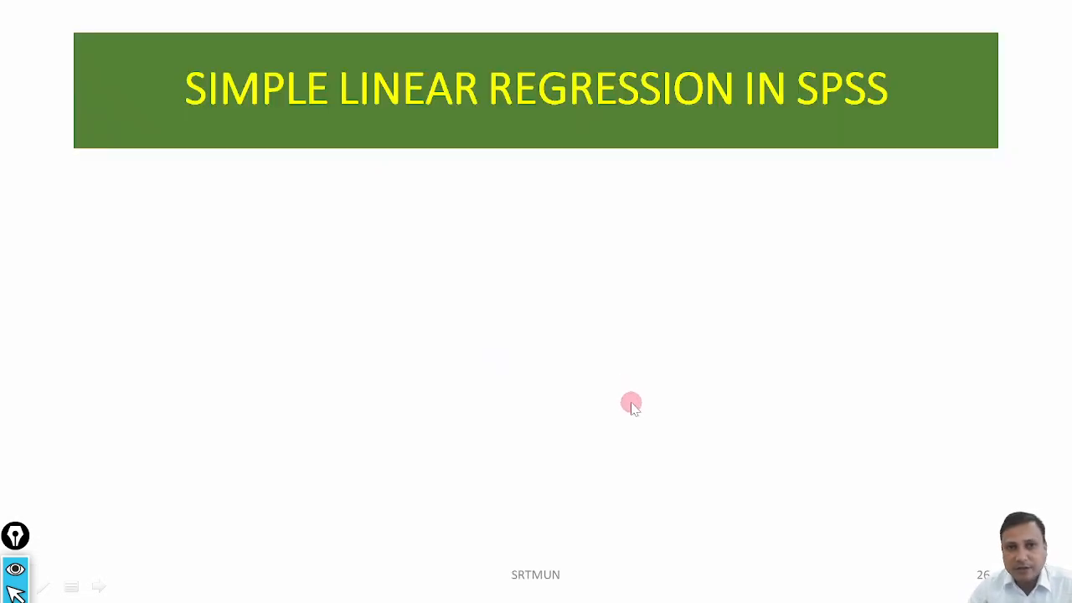
pyautogui.click(590, 350)
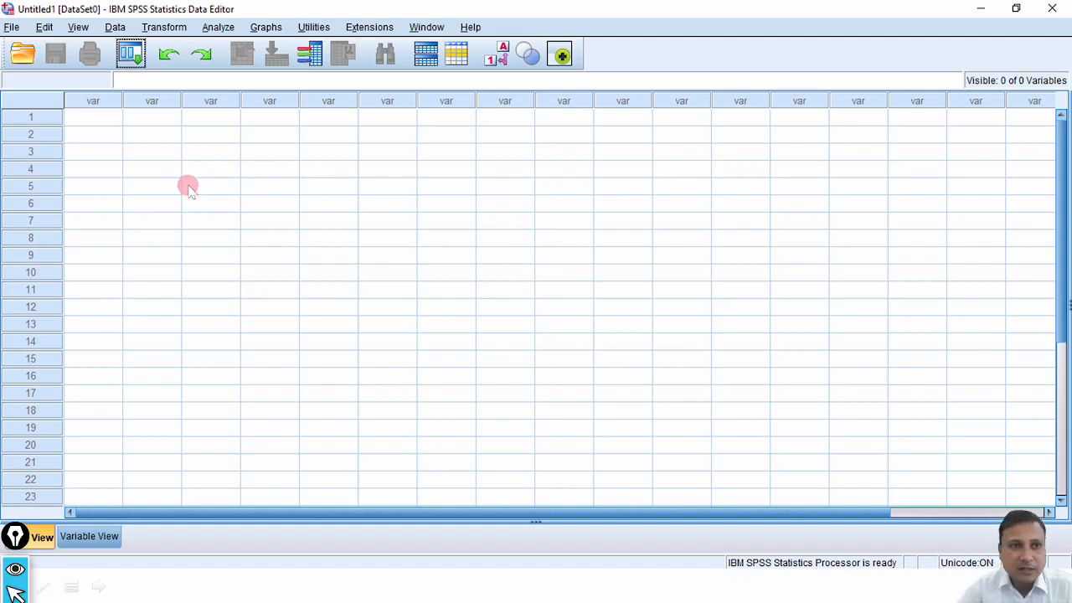
pyautogui.click(13, 27)
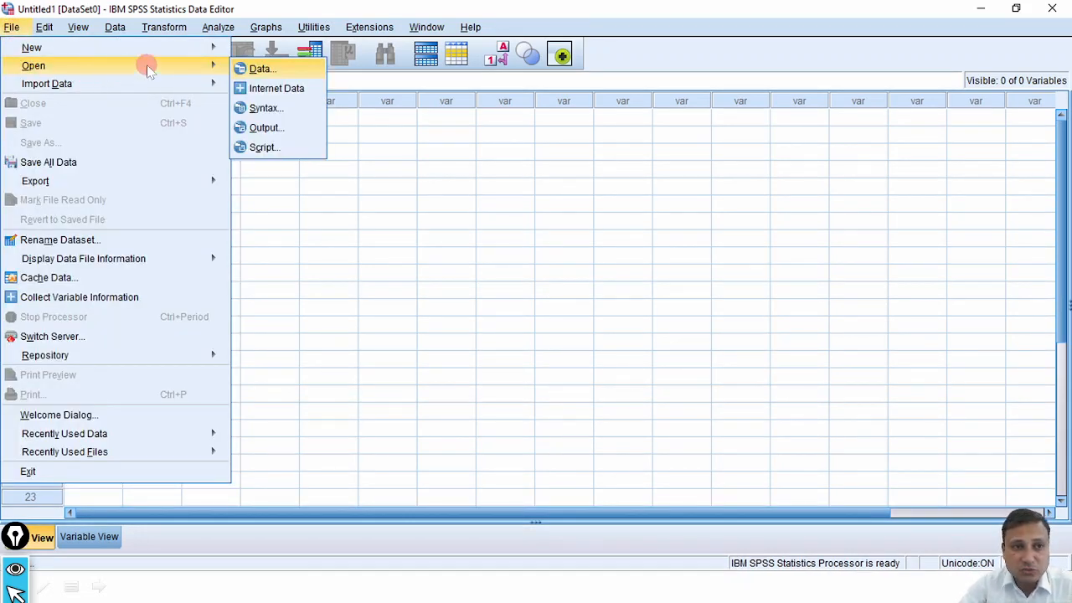
pyautogui.click(285, 73)
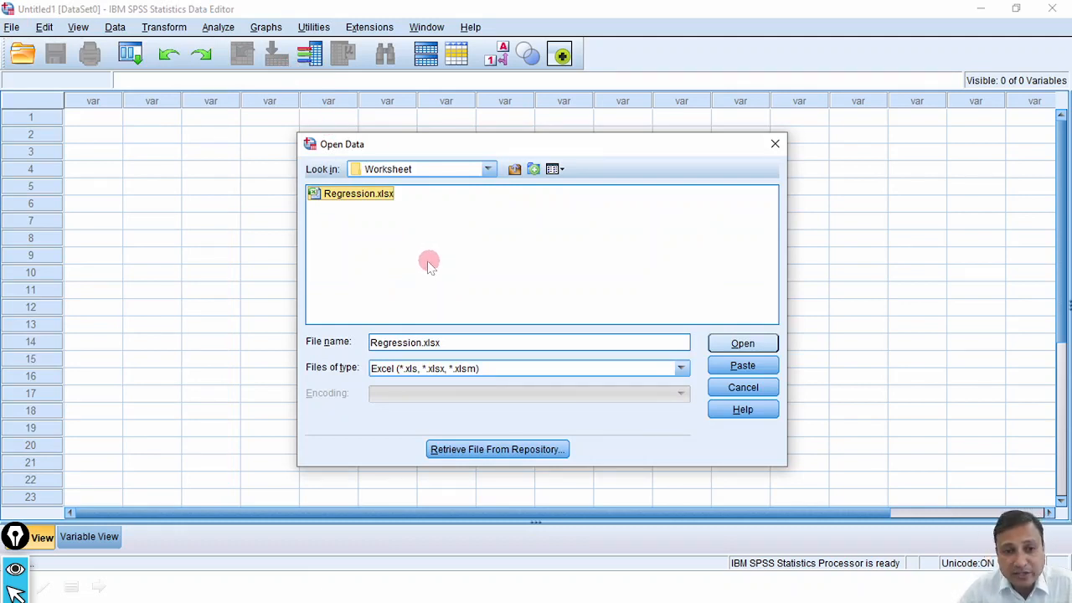
pyautogui.click(752, 344)
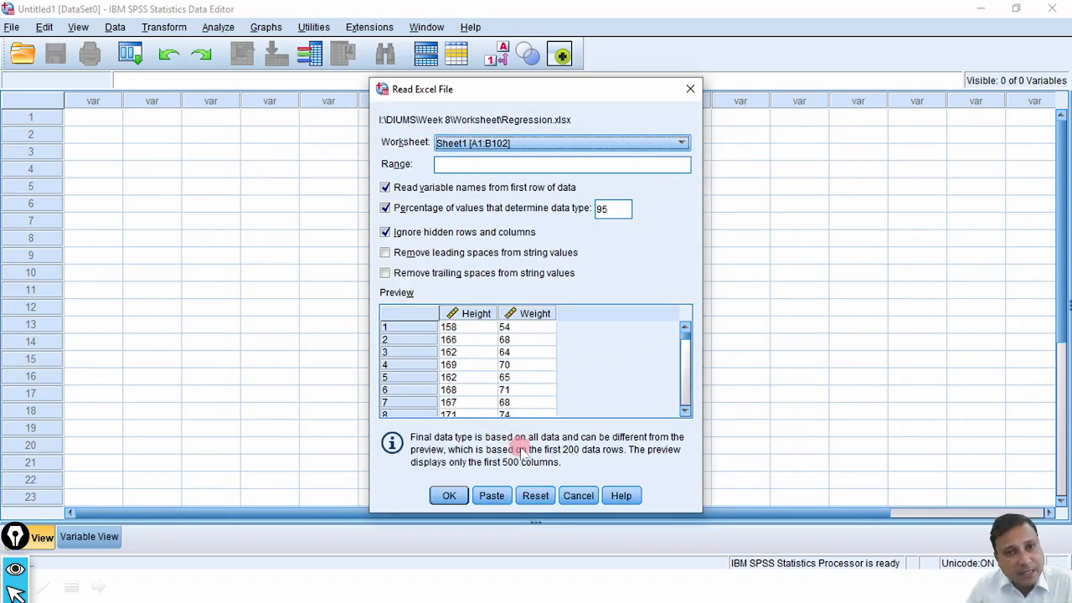
pyautogui.click(453, 496)
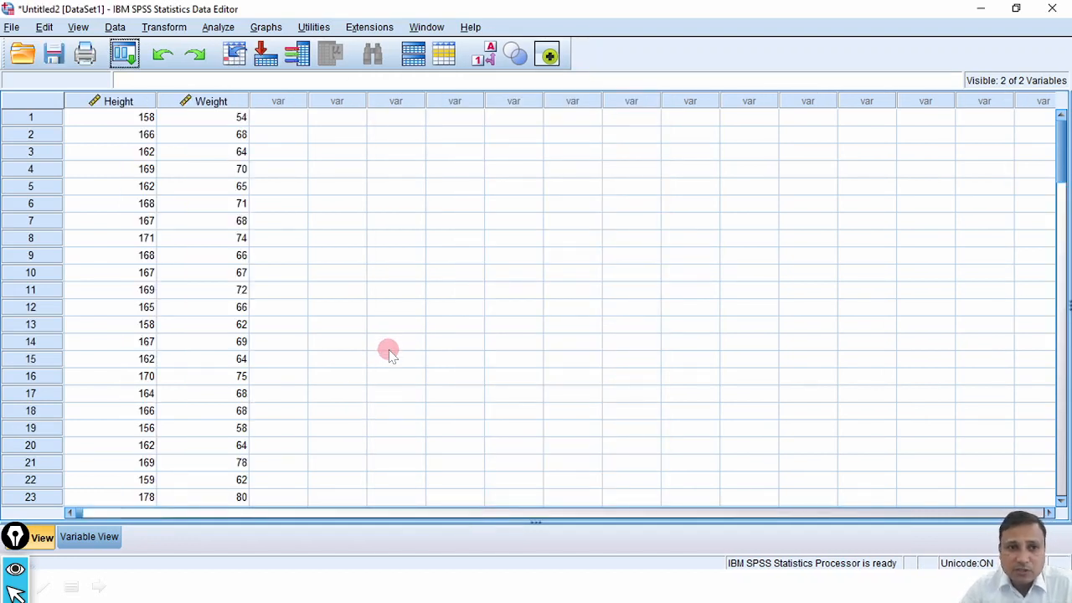
# Review the Height and Weight variable definitions, return to the data, and open the Linear Regression dialog.
pyautogui.click(97, 537)
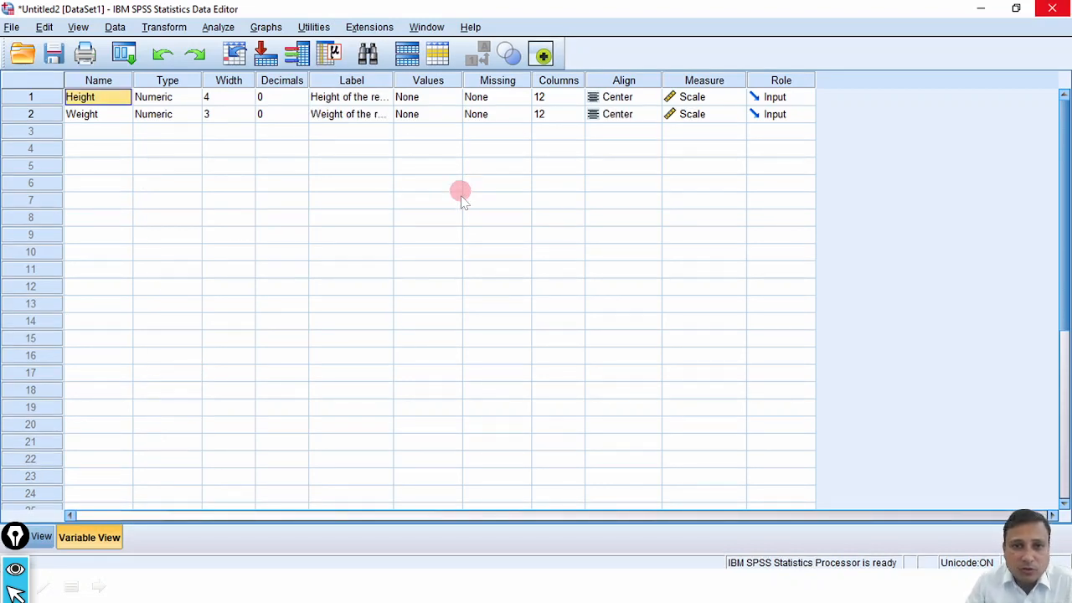
pyautogui.click(42, 537)
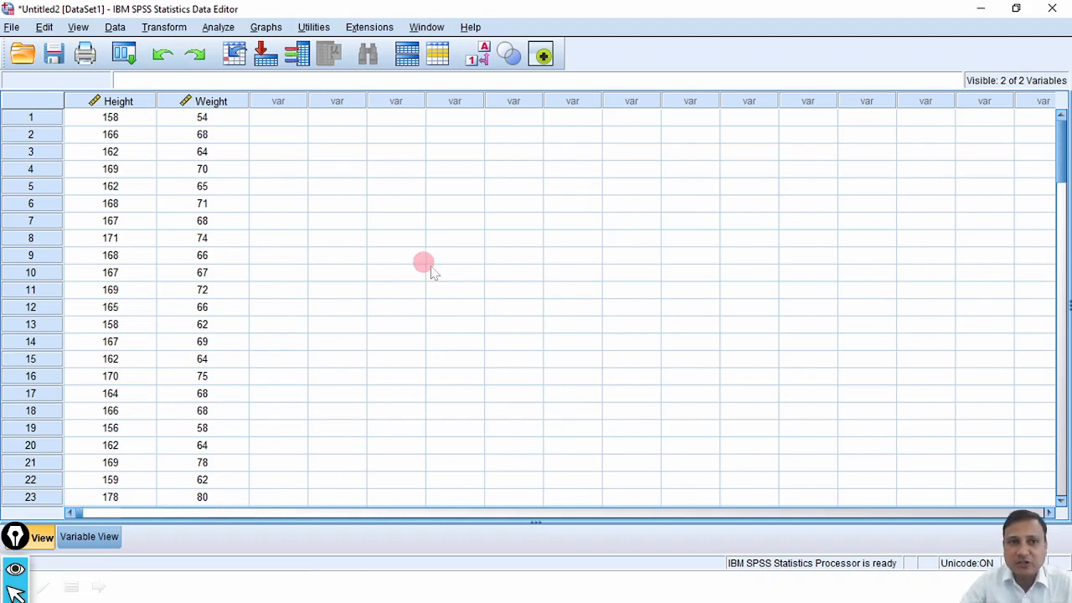
pyautogui.click(220, 28)
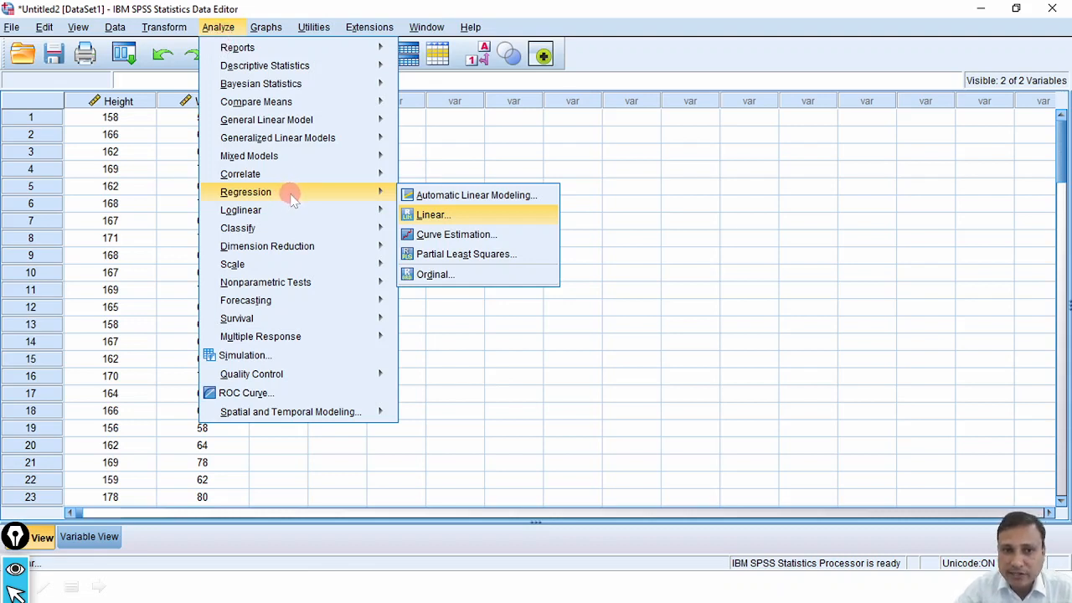
pyautogui.click(460, 220)
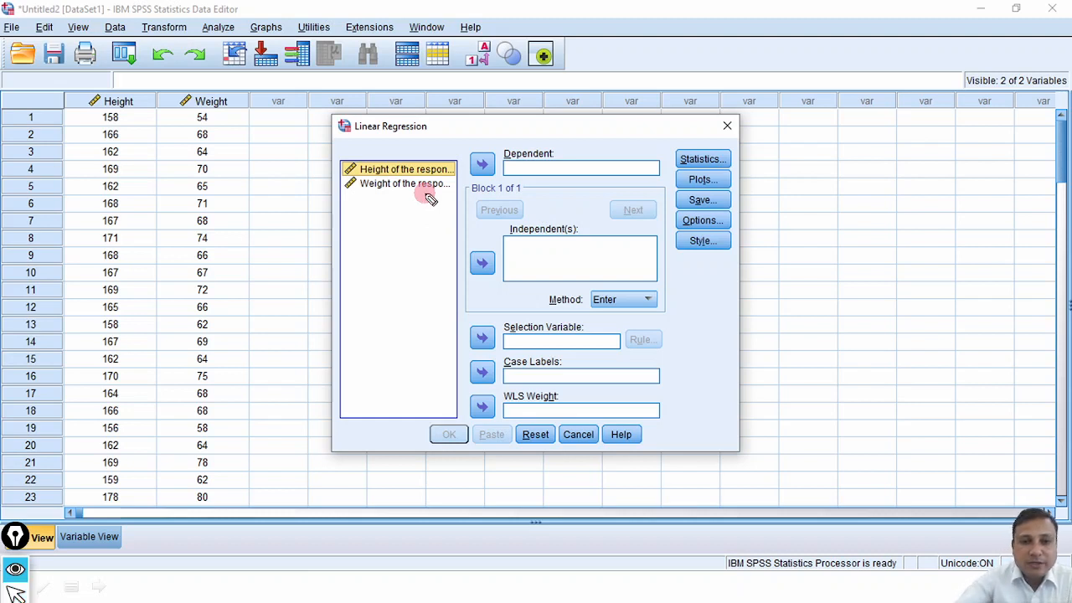
# Tick Dependent and Independent(s) in ink, link Weight to Dependent and Height to Independent(s) with arrows, and clear the ink.
pyautogui.moveTo(511, 142); pyautogui.dragTo(526, 137)
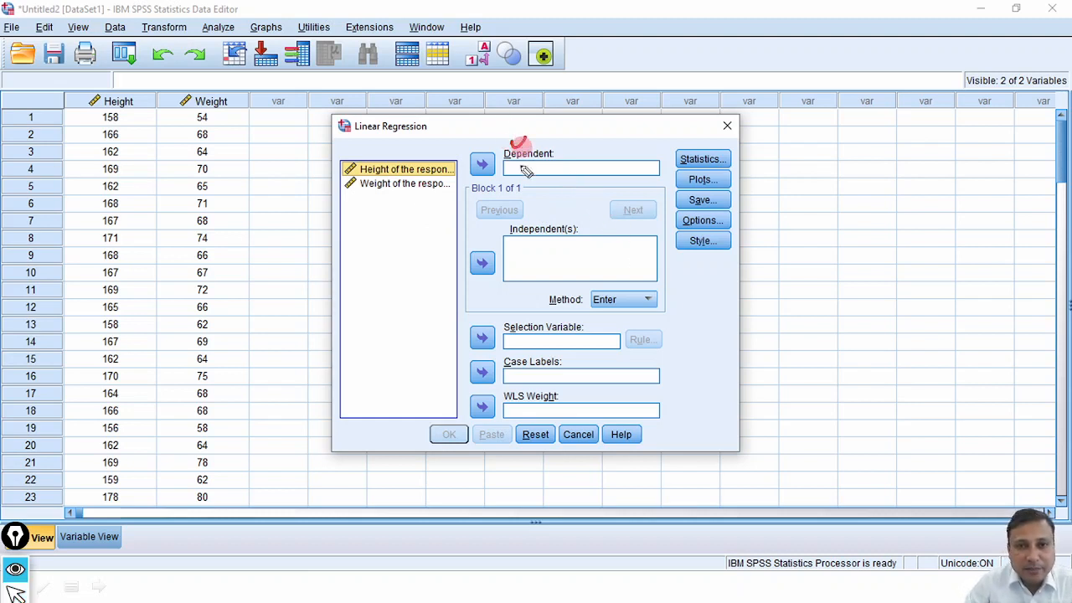
pyautogui.moveTo(493, 227); pyautogui.dragTo(507, 224)
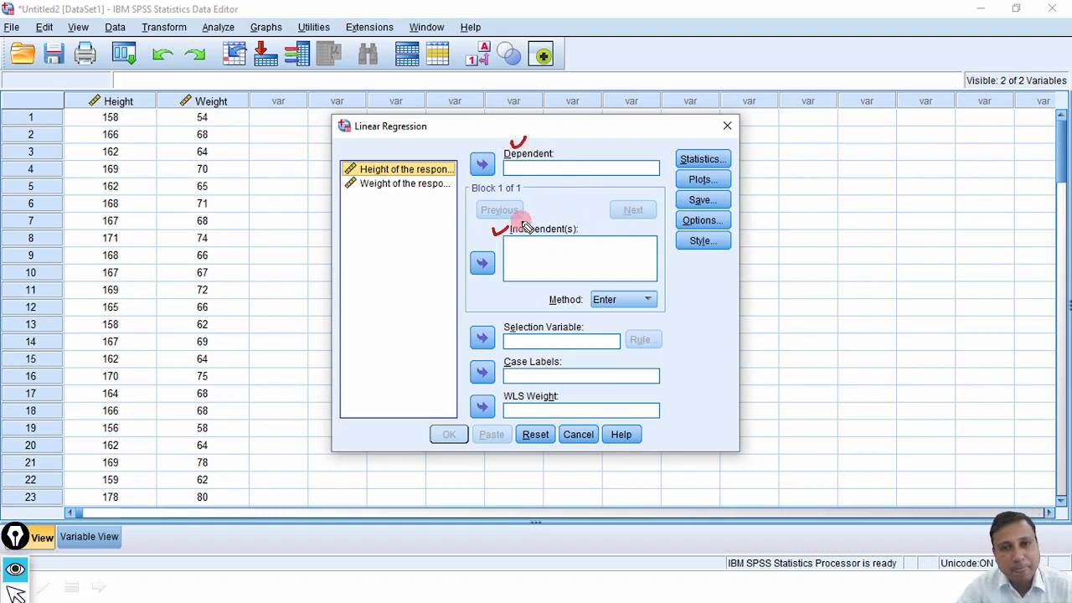
pyautogui.moveTo(379, 213)
pyautogui.mouseDown()
pyautogui.moveTo(371, 327)
pyautogui.moveTo(381, 325)
pyautogui.mouseUp()
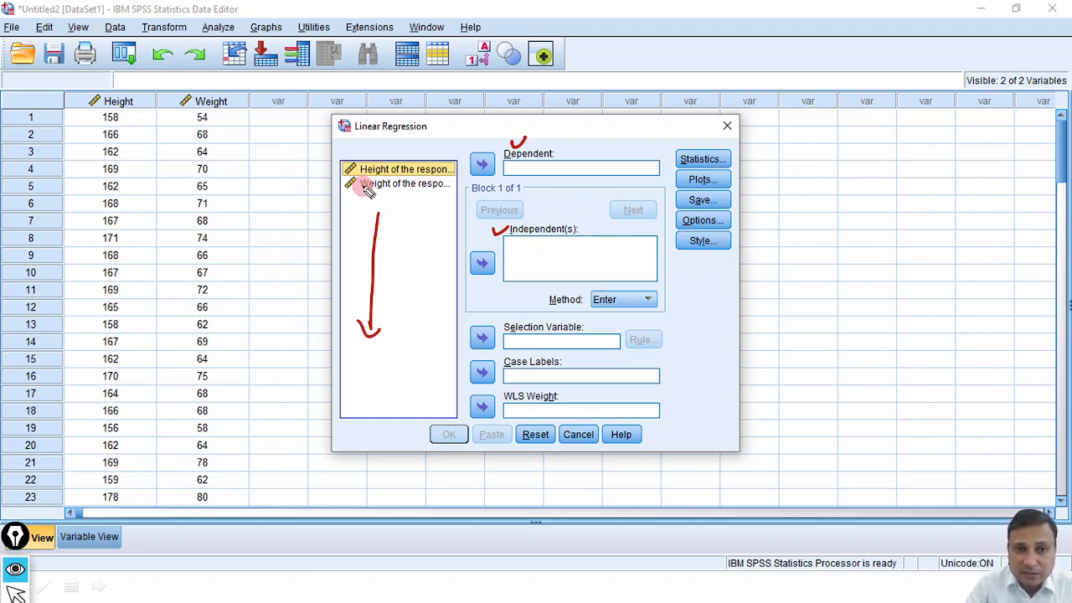
pyautogui.moveTo(375, 182)
pyautogui.mouseDown()
pyautogui.moveTo(350, 198)
pyautogui.moveTo(452, 203)
pyautogui.moveTo(356, 177)
pyautogui.mouseUp()
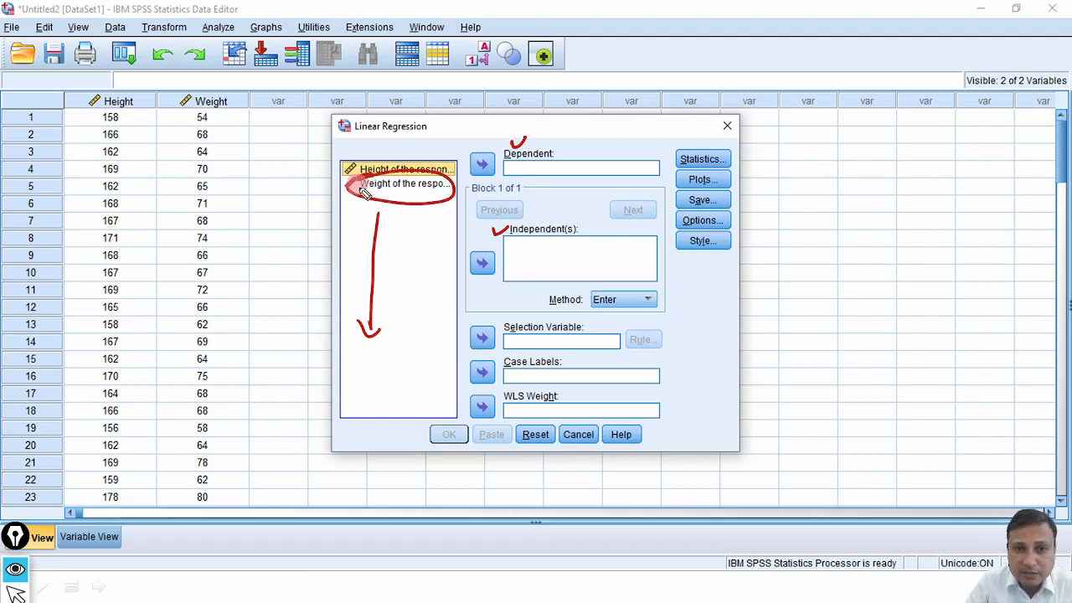
pyautogui.moveTo(450, 195); pyautogui.dragTo(518, 167)
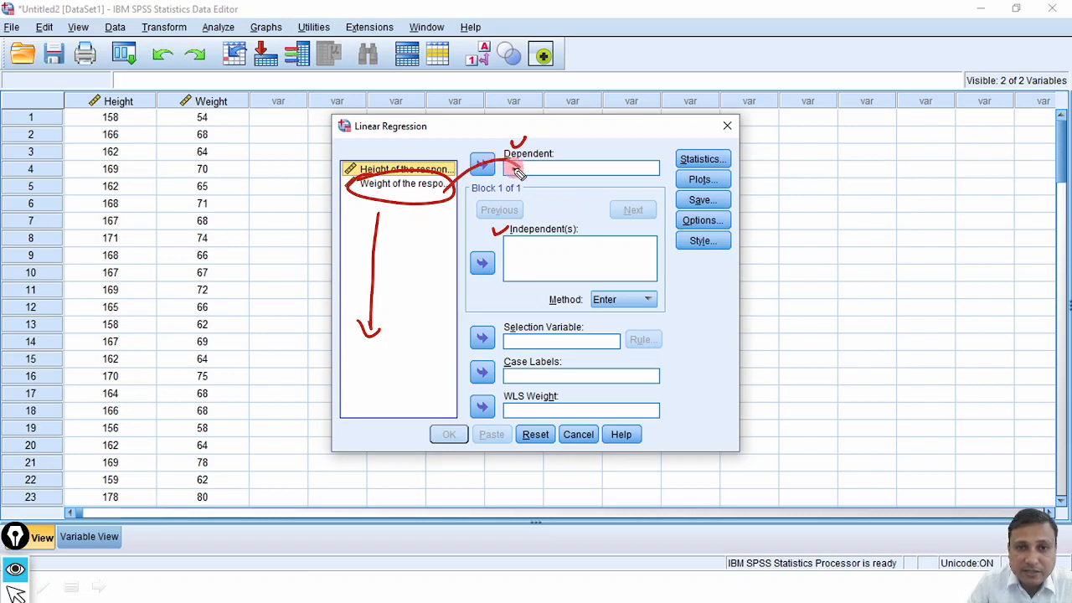
pyautogui.moveTo(369, 155)
pyautogui.mouseDown()
pyautogui.moveTo(356, 186)
pyautogui.moveTo(450, 141)
pyautogui.moveTo(375, 174)
pyautogui.moveTo(457, 232)
pyautogui.moveTo(509, 243)
pyautogui.mouseUp()
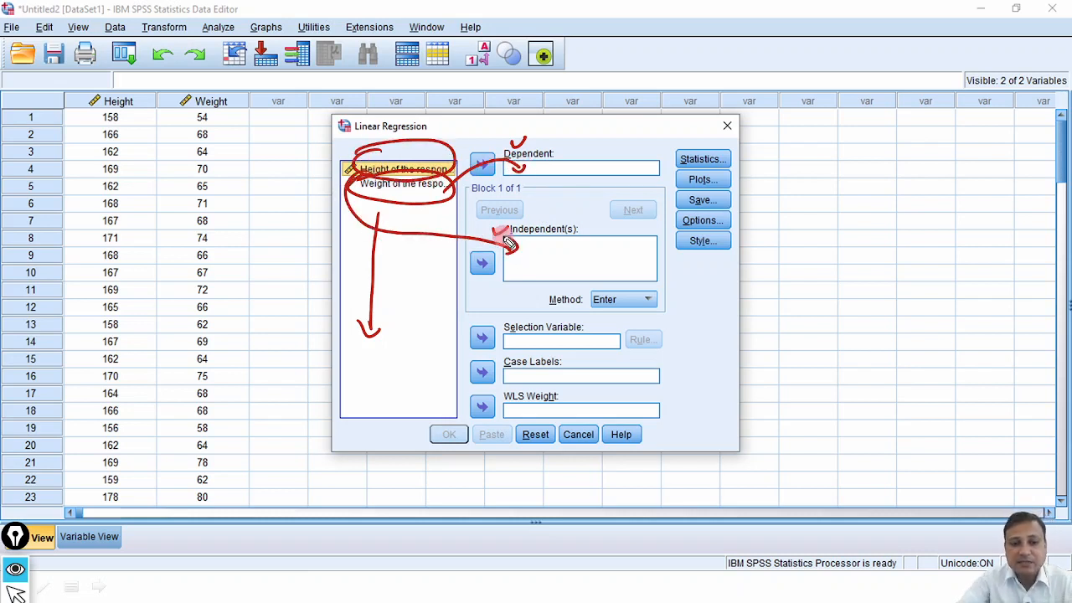
pyautogui.press('Escape')
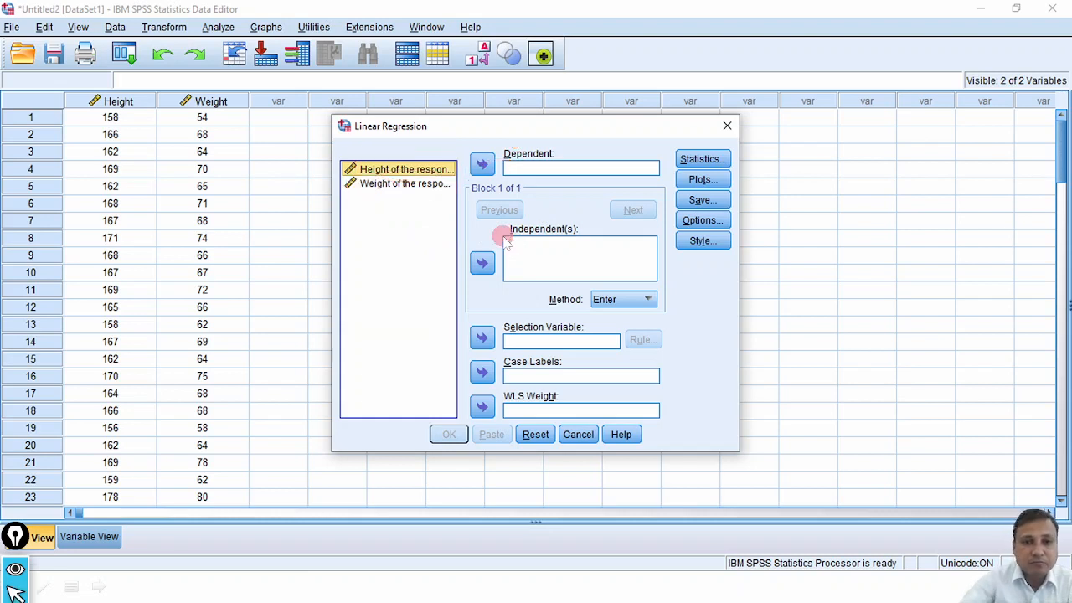
# Assign Weight of the respondent as the dependent variable and Height of the respondent as the independent variable.
pyautogui.click(425, 184)
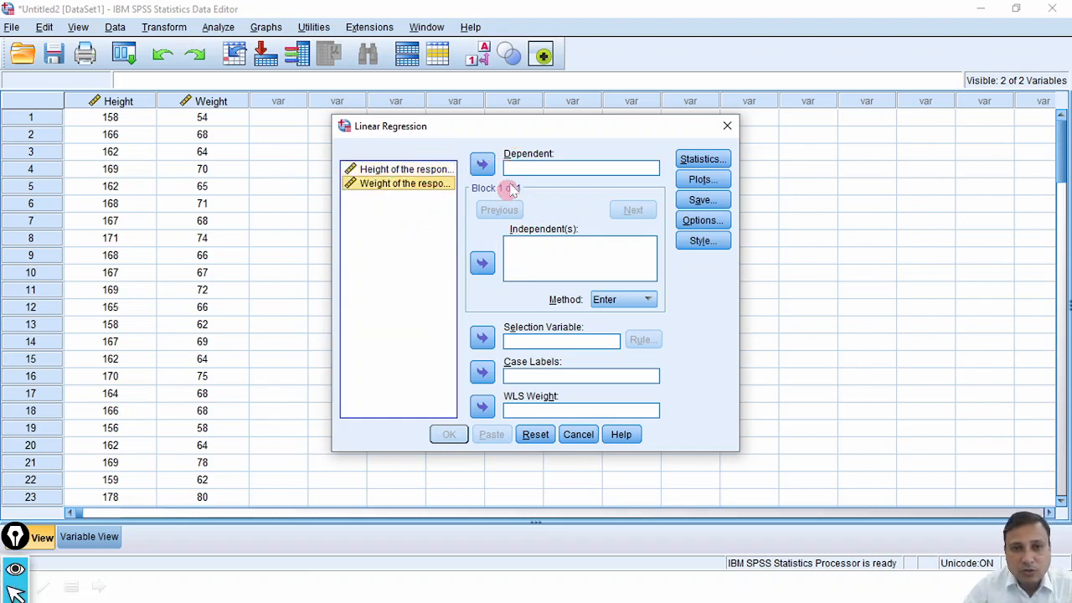
pyautogui.click(482, 164)
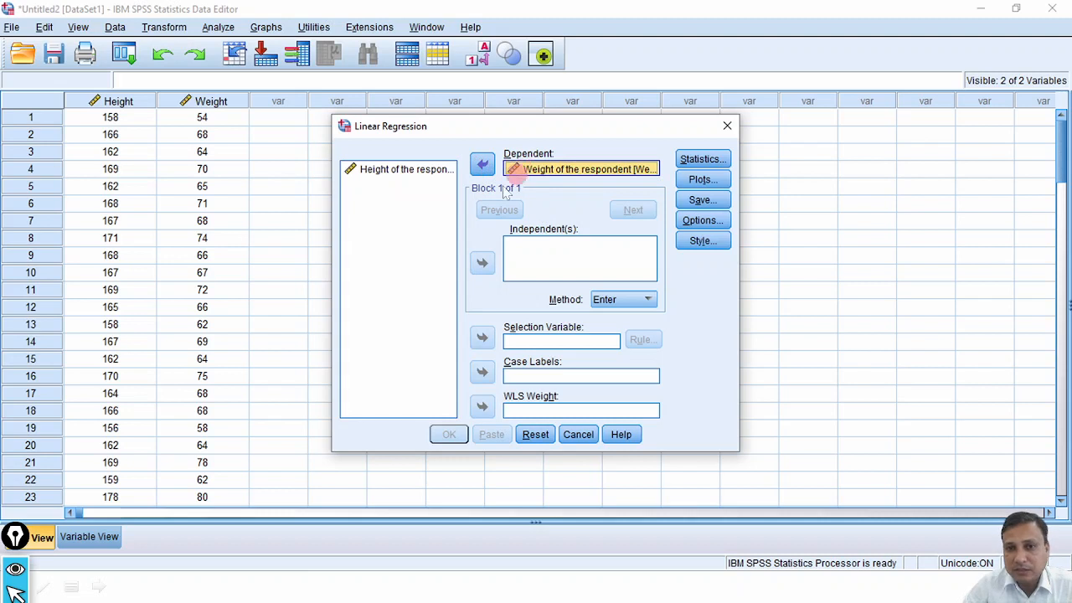
pyautogui.click(403, 170)
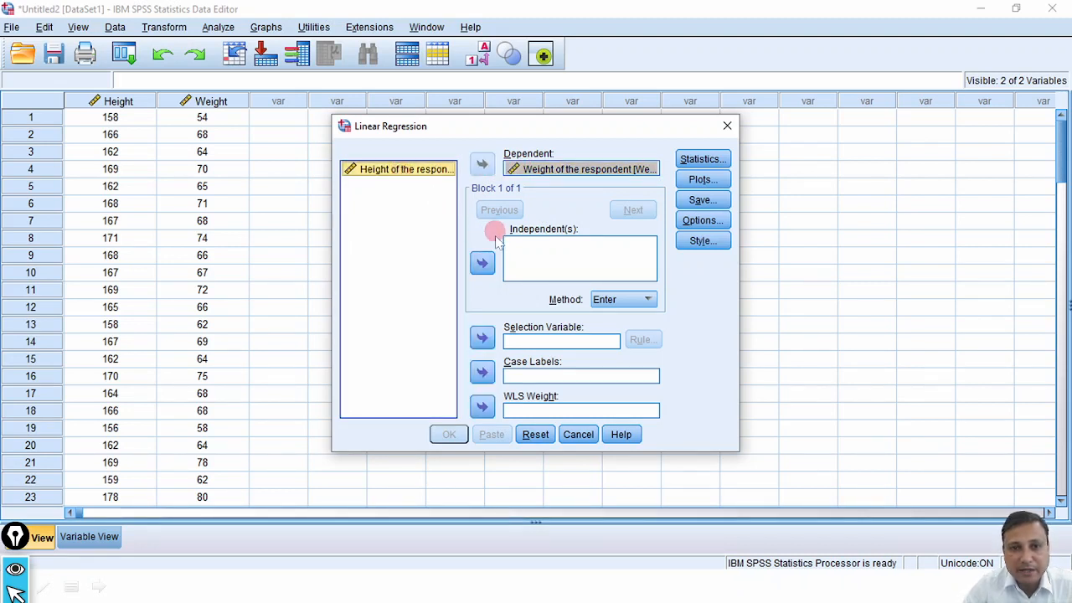
pyautogui.click(482, 263)
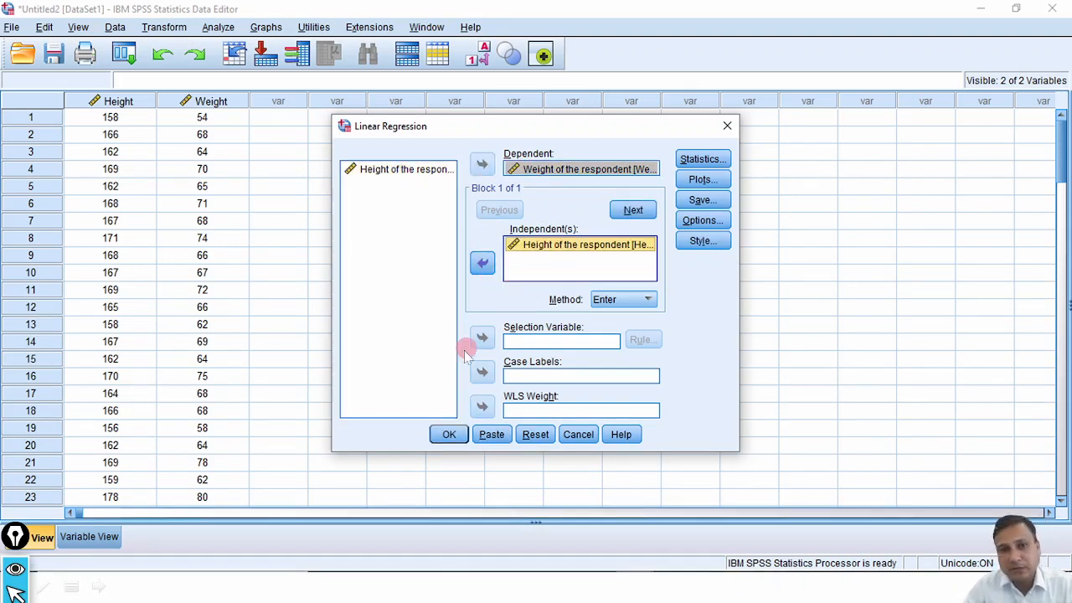
pyautogui.click(459, 438)
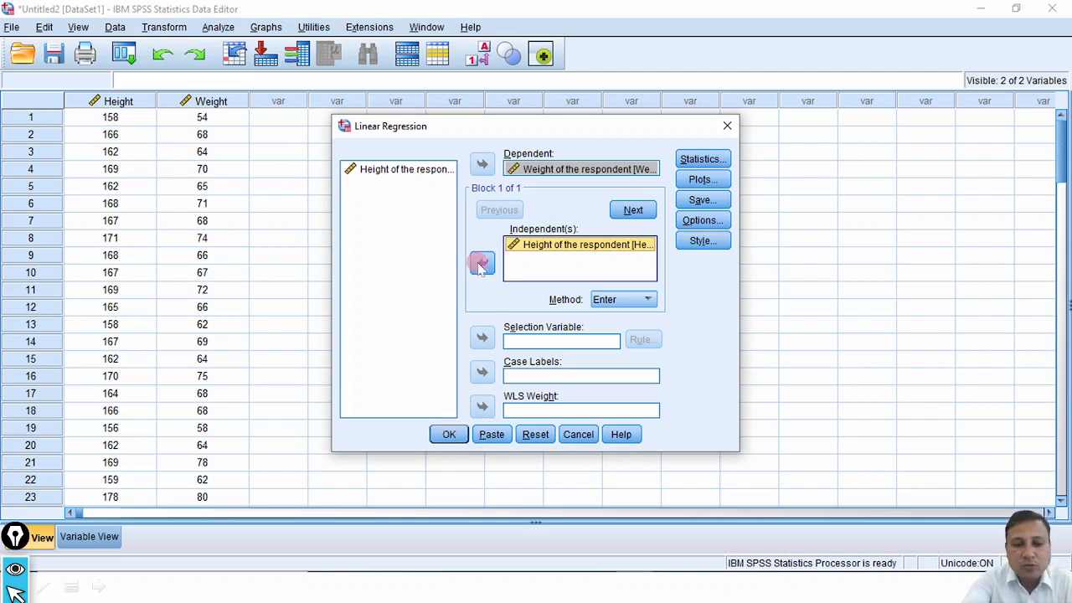
# Tick the Statistics, Plots and Save options in ink, circle OK with a tick beside it, and clear the ink.
pyautogui.moveTo(730, 131)
pyautogui.mouseDown()
pyautogui.moveTo(749, 172)
pyautogui.moveTo(731, 189)
pyautogui.mouseUp()
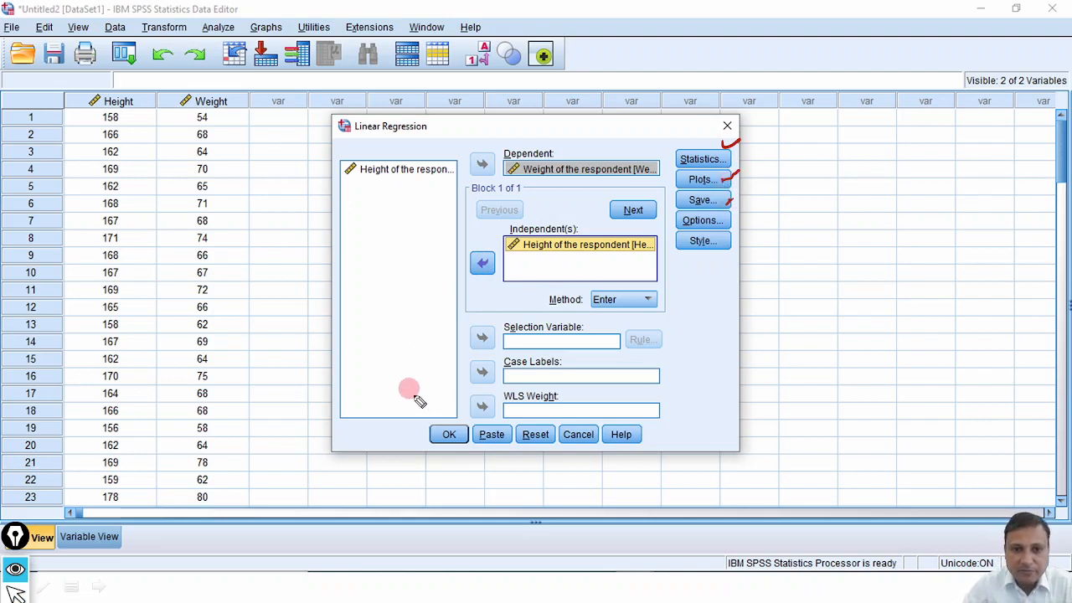
pyautogui.moveTo(459, 410)
pyautogui.mouseDown()
pyautogui.moveTo(435, 425)
pyautogui.moveTo(448, 412)
pyautogui.mouseUp()
pyautogui.moveTo(408, 450); pyautogui.dragTo(433, 437)
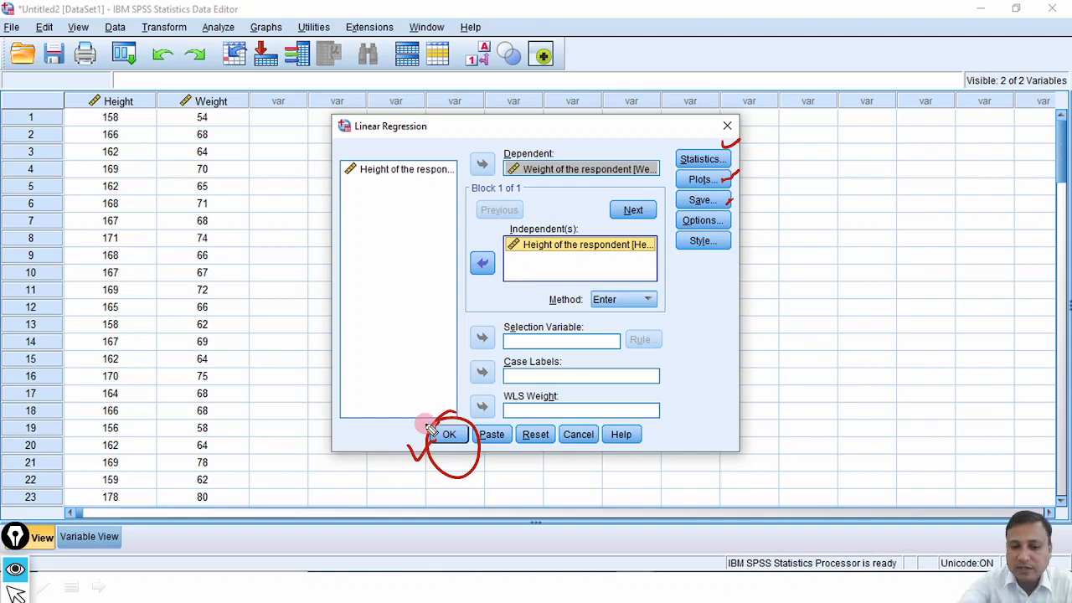
pyautogui.click(428, 428)
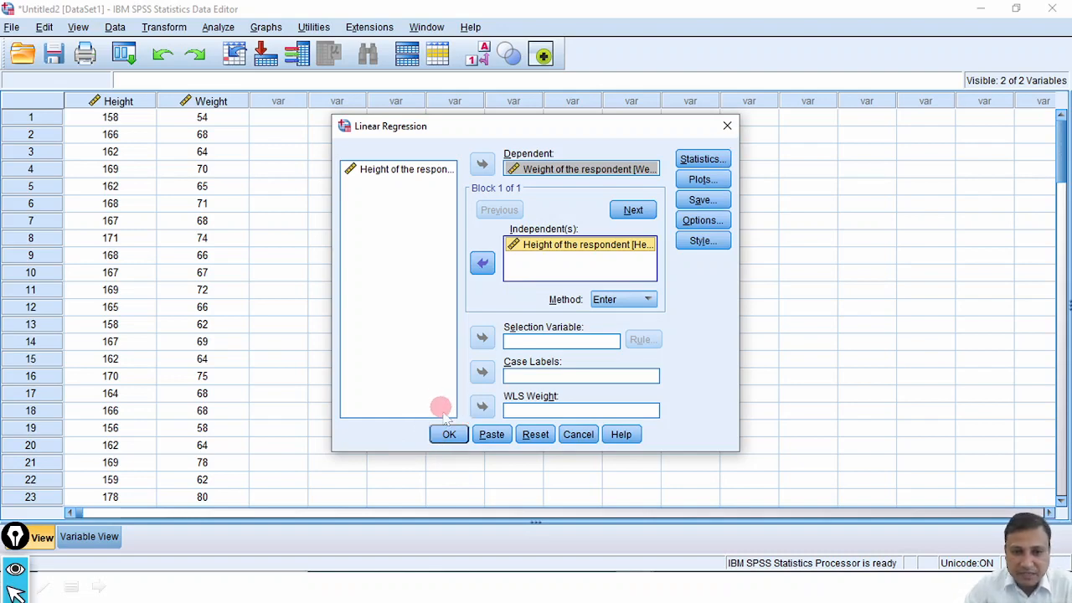
# Run the linear regression and bring the Coefficients table of the output into view.
pyautogui.click(444, 434)
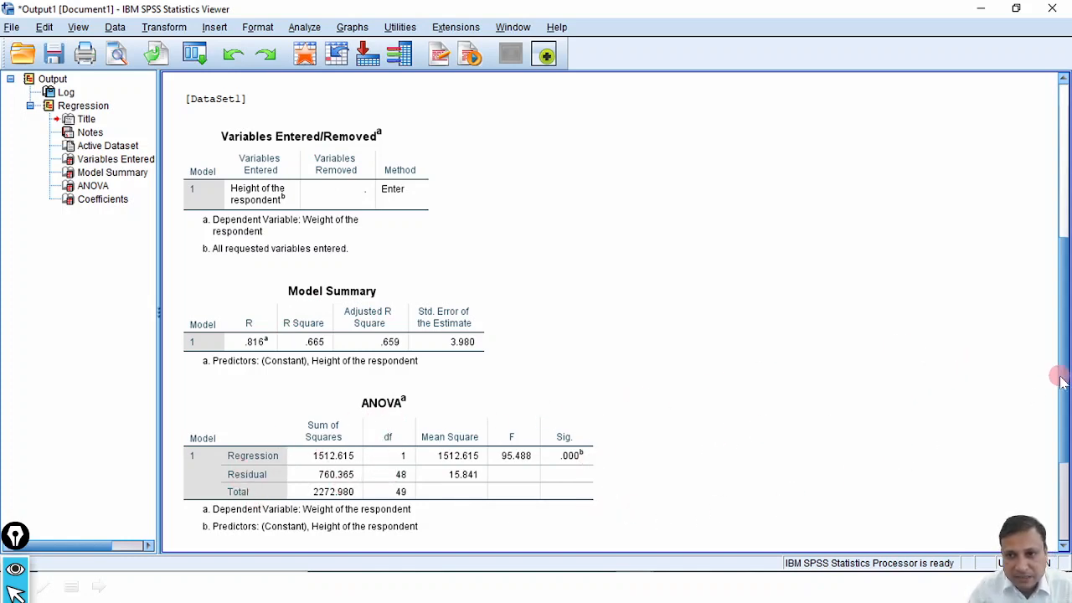
pyautogui.scroll(-3, 1060, 445)
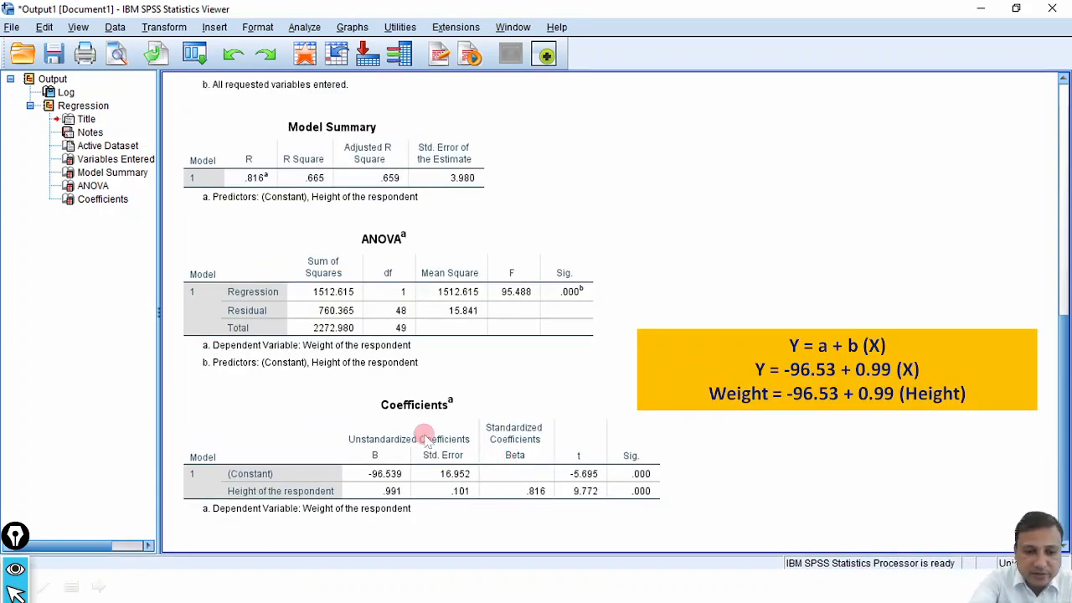
# Underline the Coefficients title, circle the B column, and draw an arrow from (Constant) to -96.539.
pyautogui.moveTo(380, 416); pyautogui.dragTo(463, 416)
pyautogui.moveTo(372, 424)
pyautogui.mouseDown()
pyautogui.moveTo(355, 521)
pyautogui.moveTo(423, 459)
pyautogui.moveTo(370, 419)
pyautogui.mouseUp()
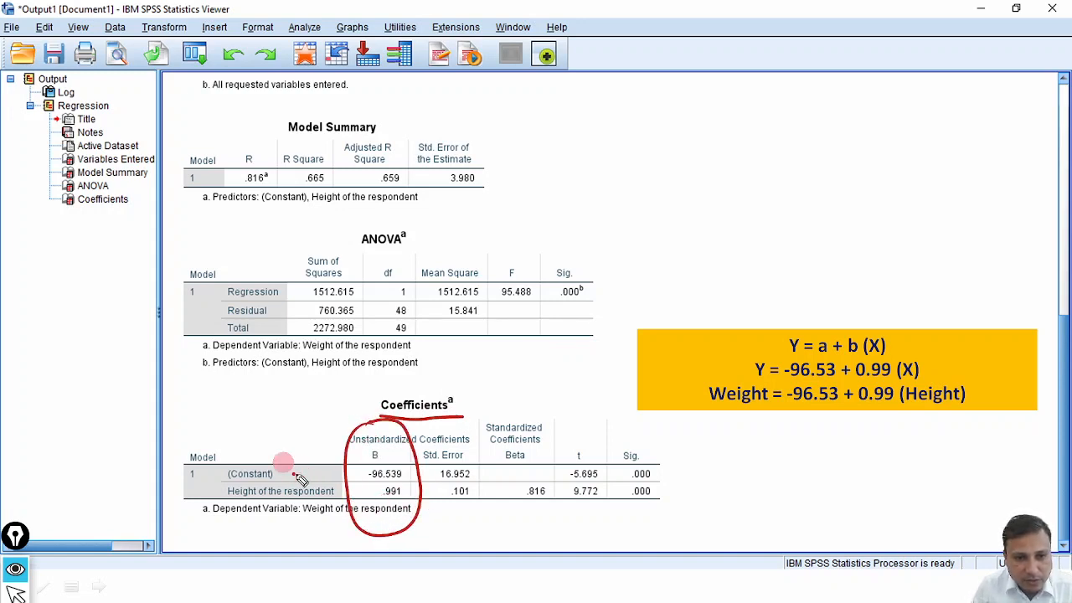
pyautogui.moveTo(293, 474); pyautogui.dragTo(328, 474)
pyautogui.moveTo(319, 468); pyautogui.dragTo(319, 479)
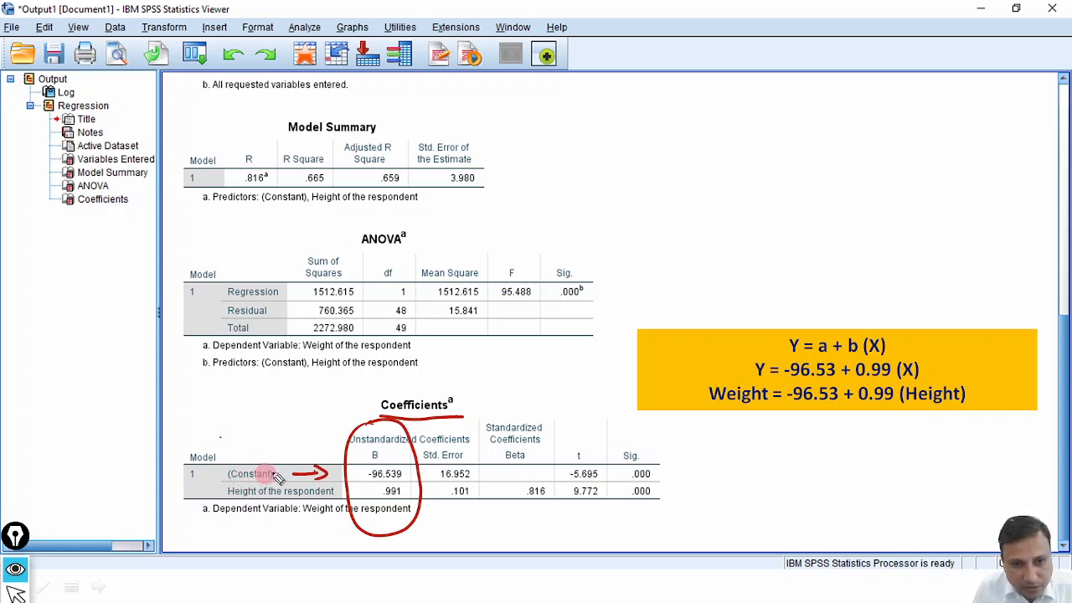
# Handwrite a = -96.53 and b = 0.99 by the Coefficients table, underlining Height of the respondent and .991, and draw an arrow to the equation box.
pyautogui.moveTo(275, 436)
pyautogui.mouseDown()
pyautogui.moveTo(277, 450)
pyautogui.moveTo(318, 400)
pyautogui.moveTo(374, 388)
pyautogui.mouseUp()
pyautogui.moveTo(227, 501); pyautogui.dragTo(334, 500)
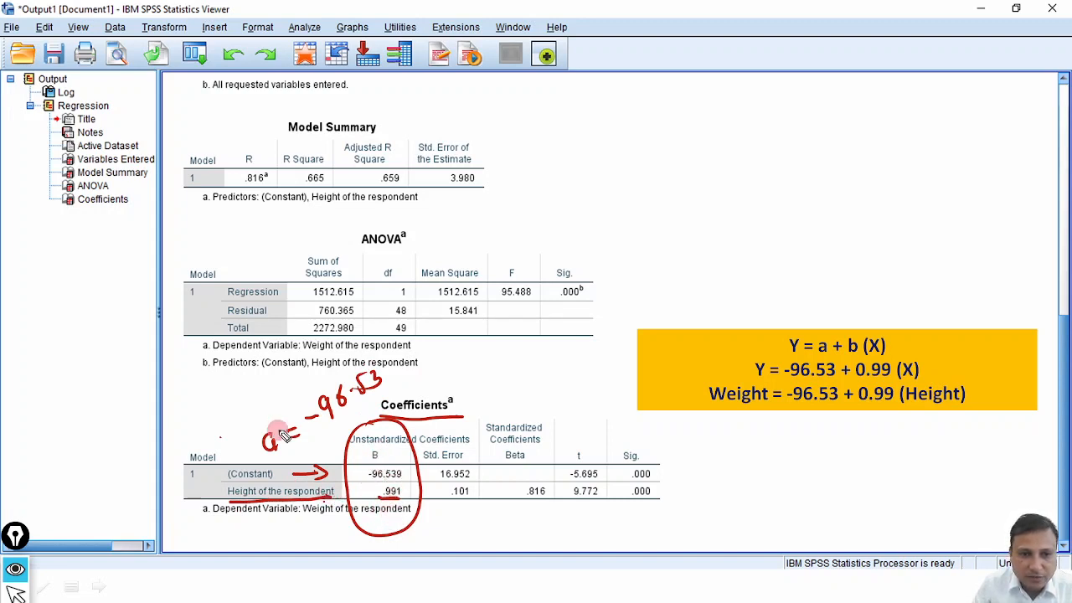
pyautogui.moveTo(279, 467)
pyautogui.mouseDown()
pyautogui.moveTo(293, 471)
pyautogui.moveTo(311, 438)
pyautogui.moveTo(361, 429)
pyautogui.mouseUp()
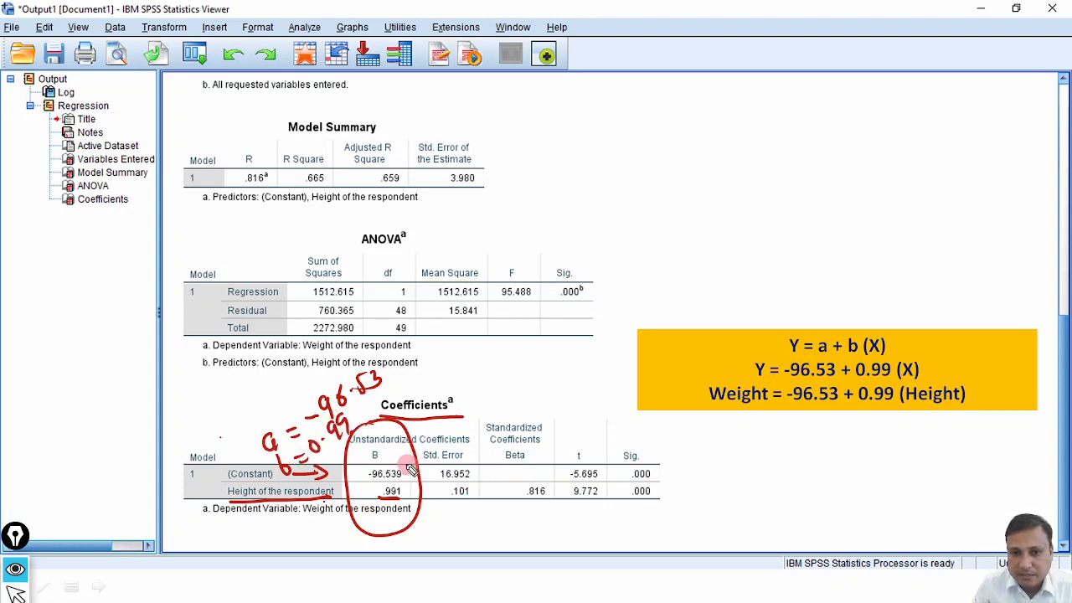
pyautogui.moveTo(409, 463)
pyautogui.mouseDown()
pyautogui.moveTo(681, 410)
pyautogui.moveTo(682, 428)
pyautogui.mouseUp()
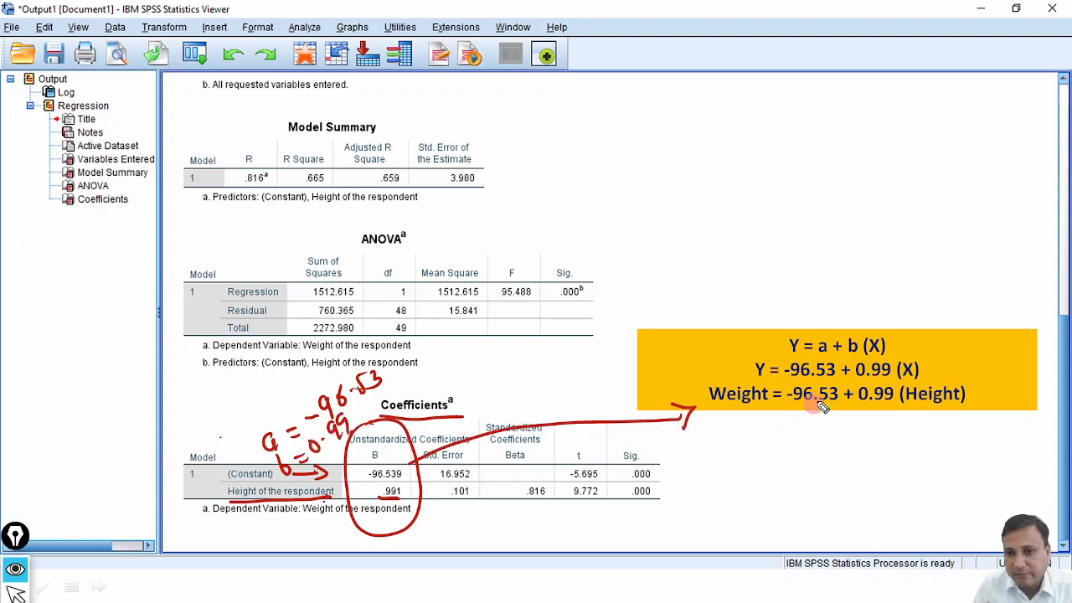
pyautogui.press('Escape')
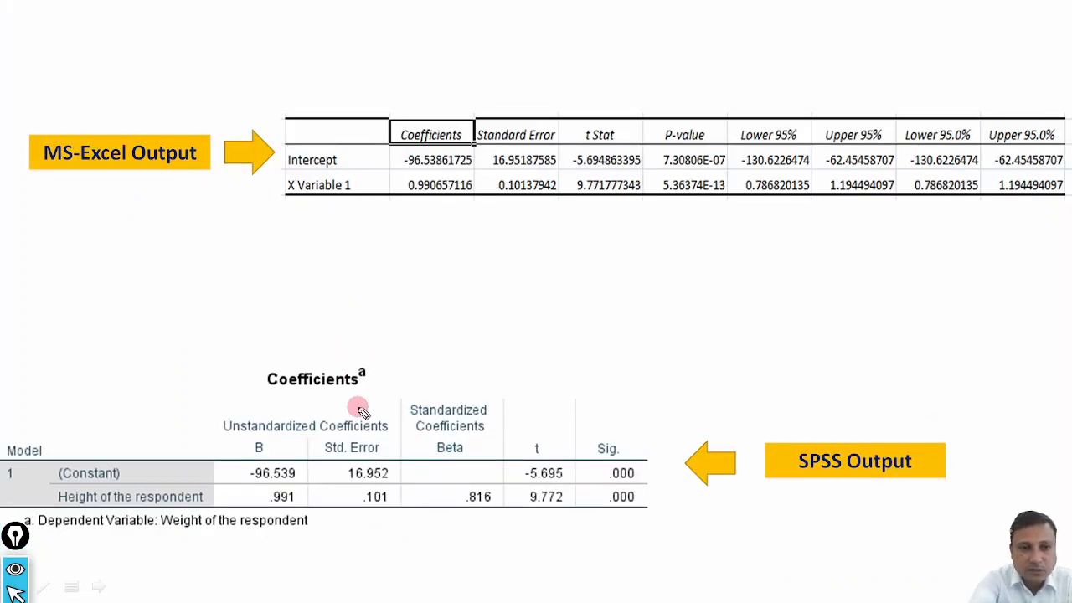
# Circle the coefficient values in the MS-Excel and SPSS outputs, clear the ink, and advance to the closing Thank you slide.
pyautogui.moveTo(438, 136)
pyautogui.mouseDown()
pyautogui.moveTo(402, 206)
pyautogui.moveTo(461, 130)
pyautogui.mouseUp()
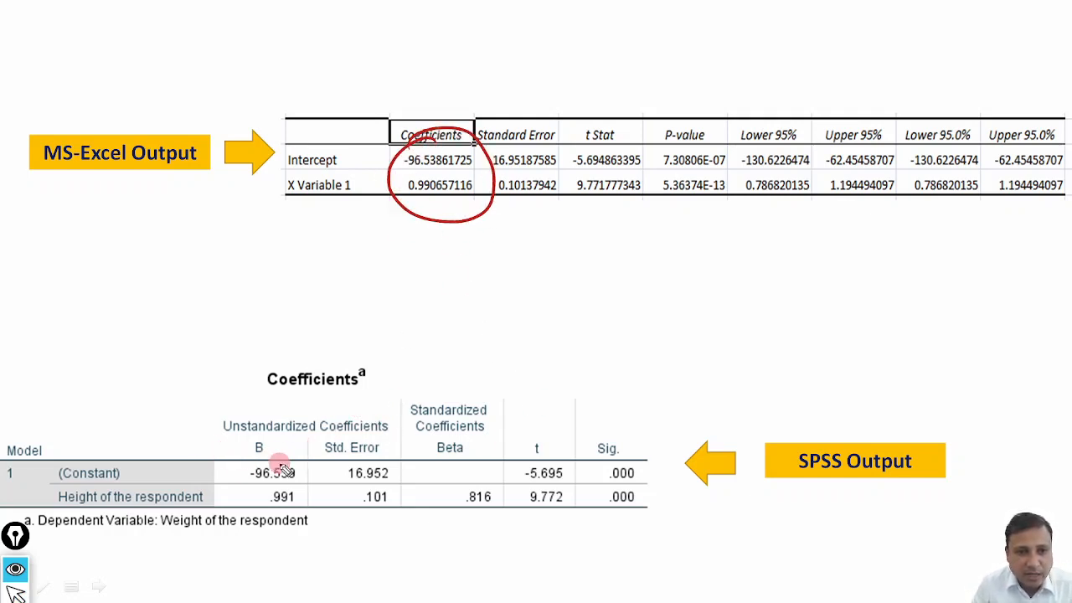
pyautogui.moveTo(277, 457)
pyautogui.mouseDown()
pyautogui.moveTo(258, 461)
pyautogui.moveTo(321, 487)
pyautogui.moveTo(261, 451)
pyautogui.mouseUp()
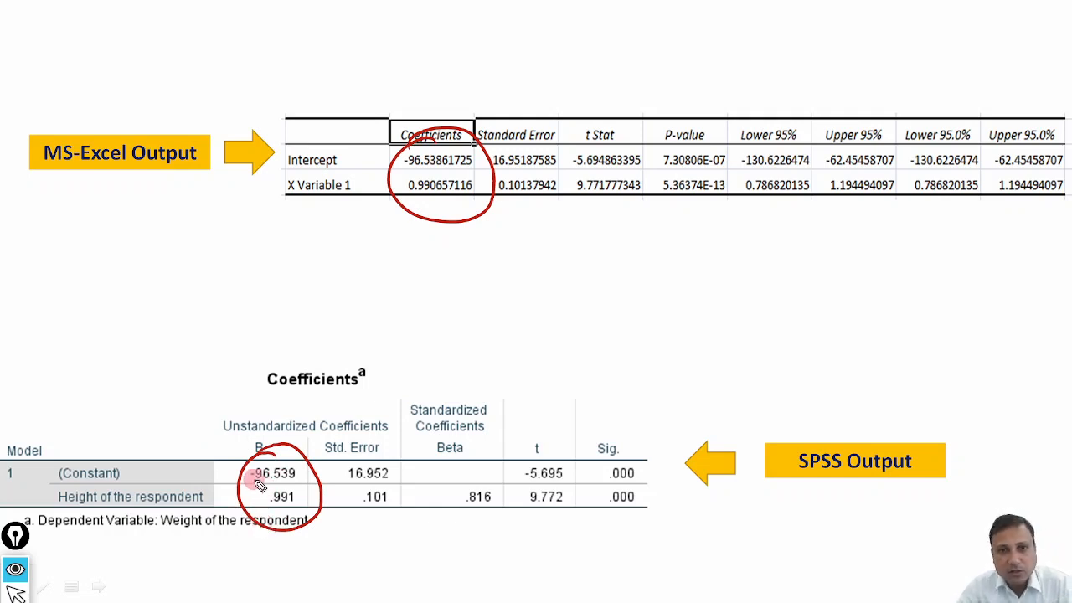
pyautogui.hotkey('ctrl', 'shift', '7')
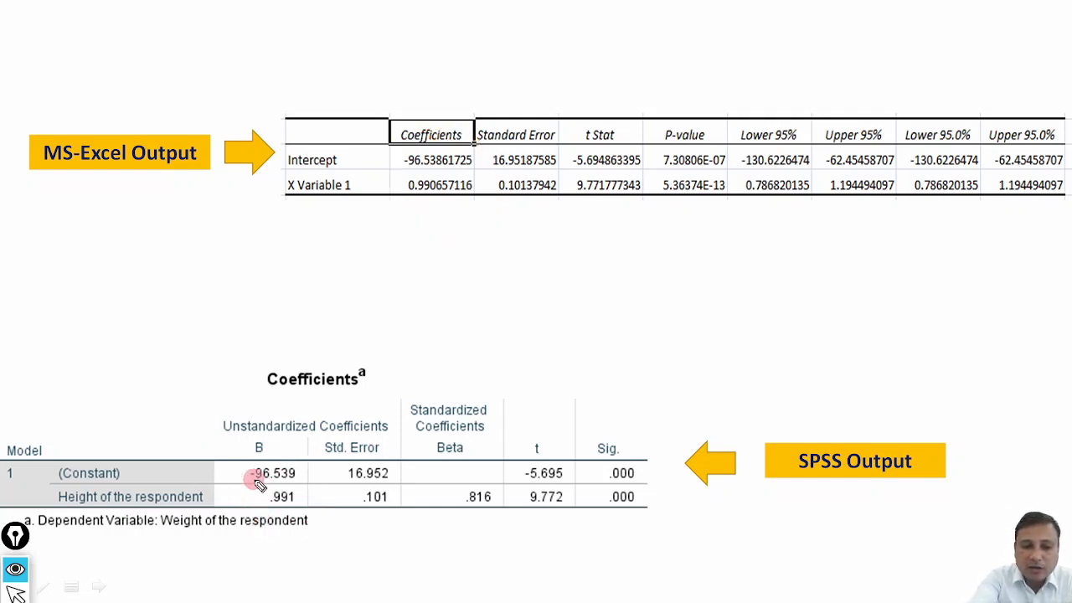
pyautogui.hotkey('ctrl', 'shift', '2')
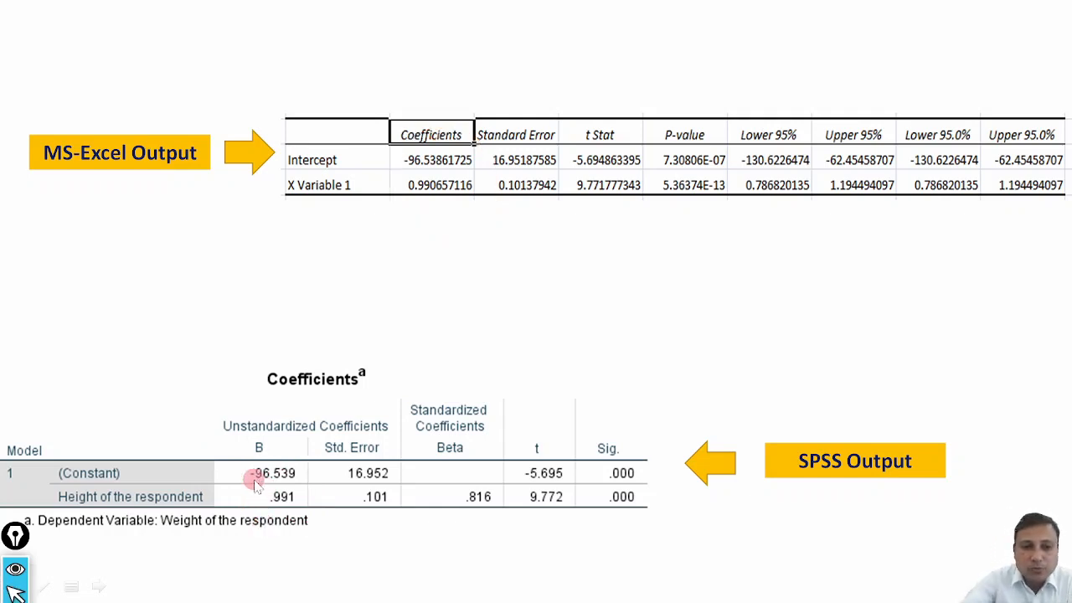
pyautogui.click(529, 292)
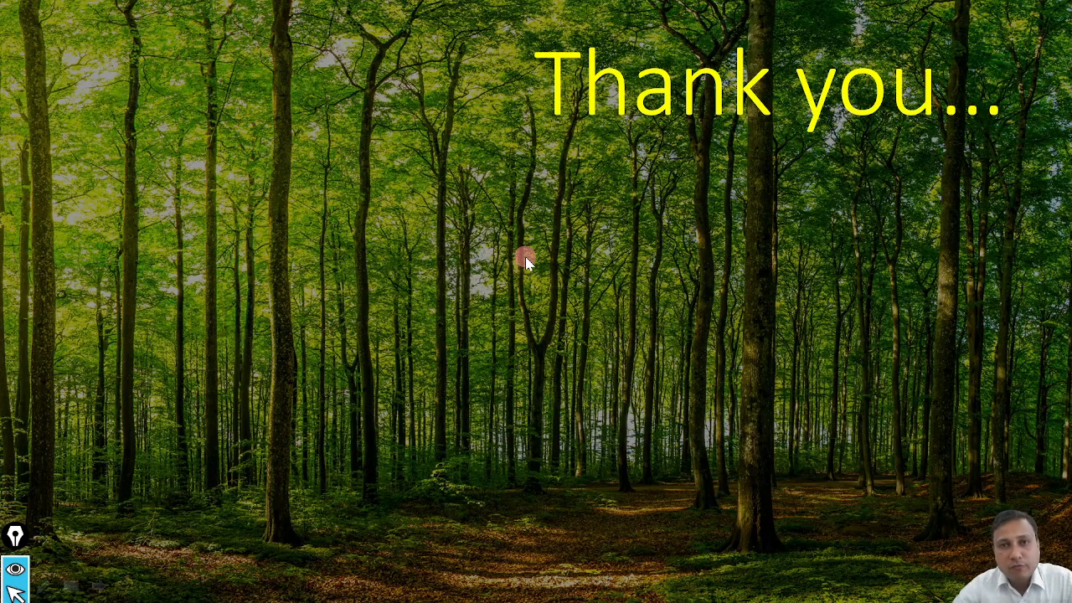